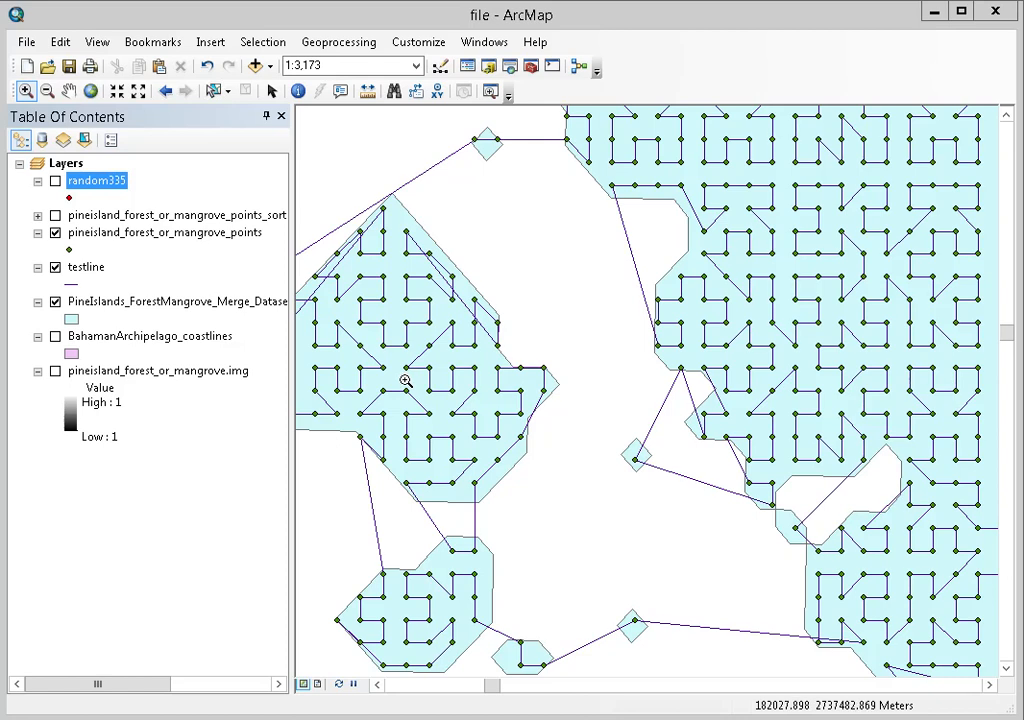
Examine the OrderValue field in the attribute table of pineisland_forest_or_mangrove_points, and close the table
left_click(232, 242)
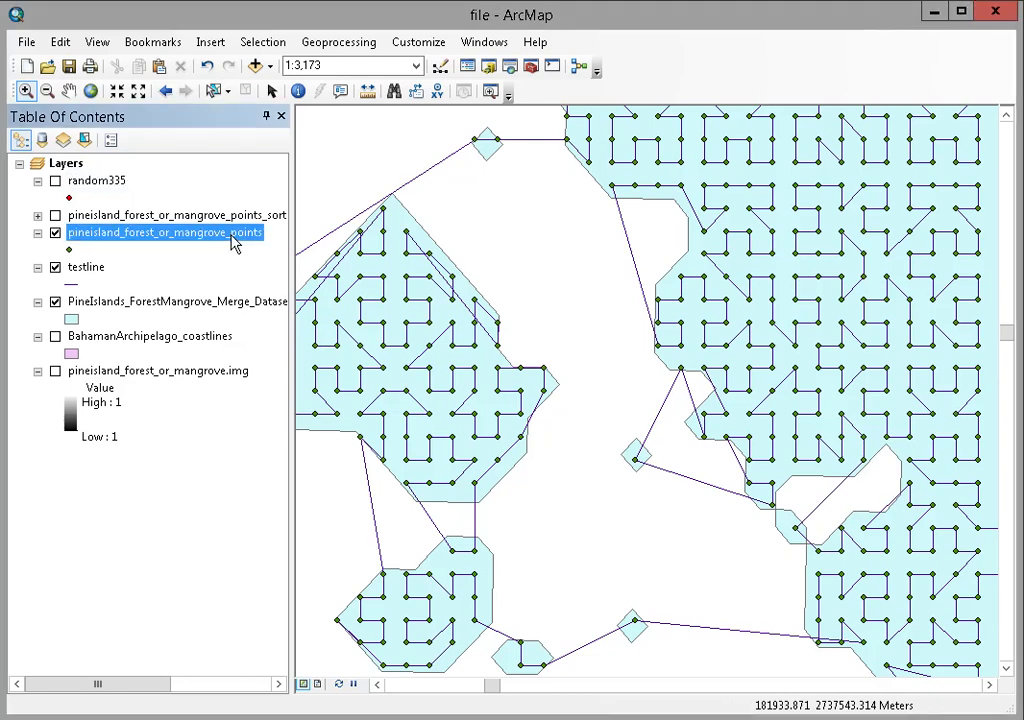
right_click(234, 242)
left_click(308, 340)
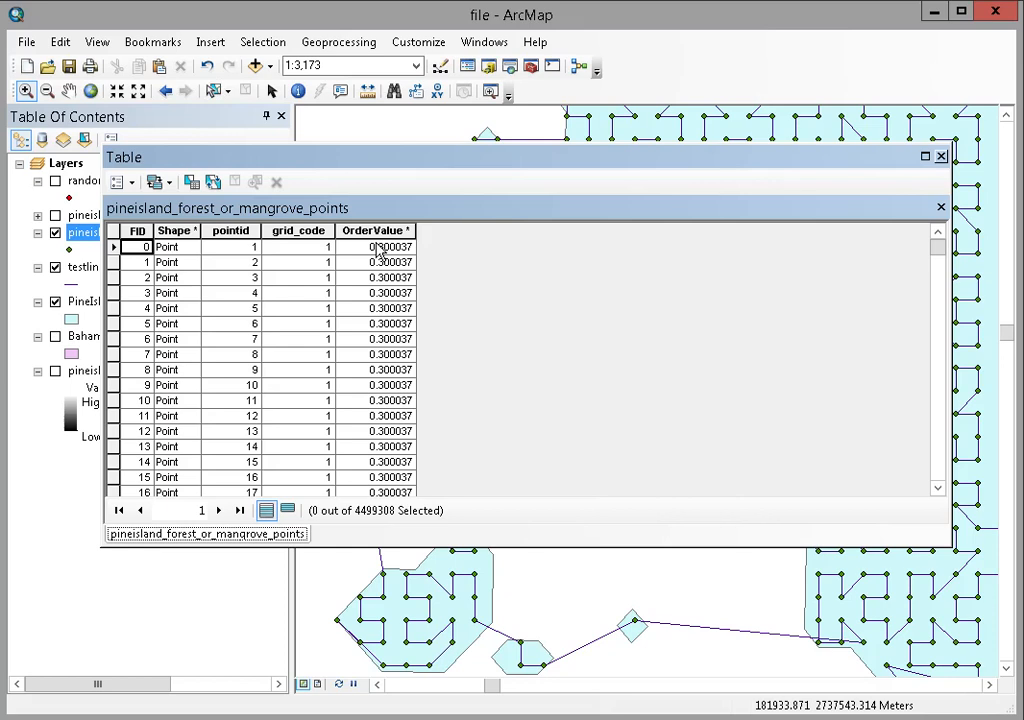
key("ctrl+f")
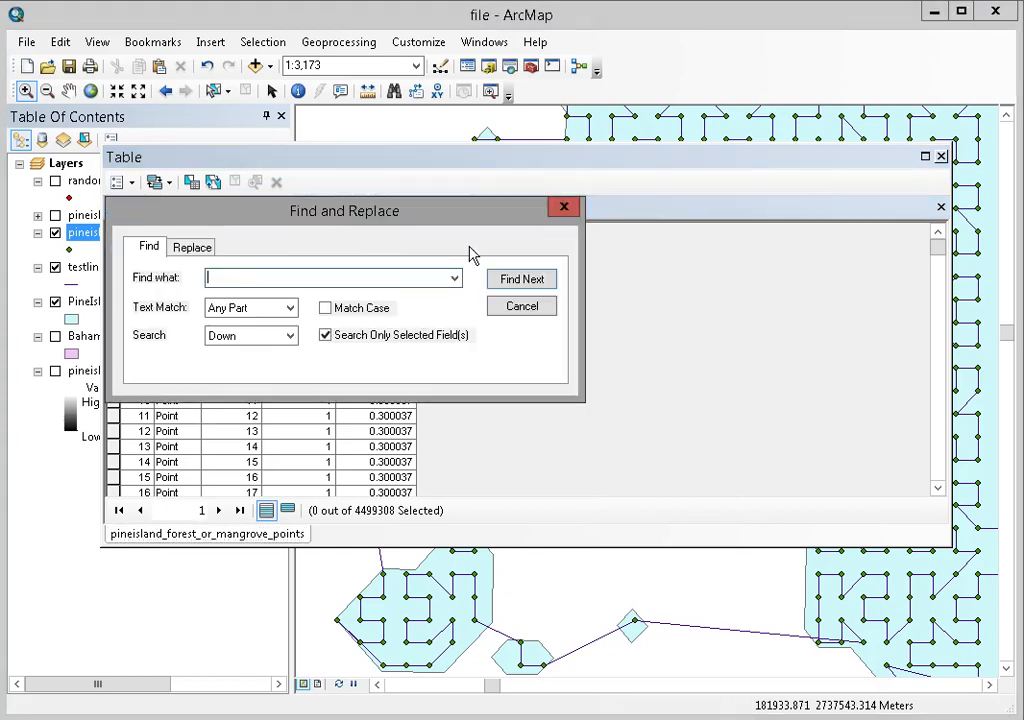
left_click(561, 211)
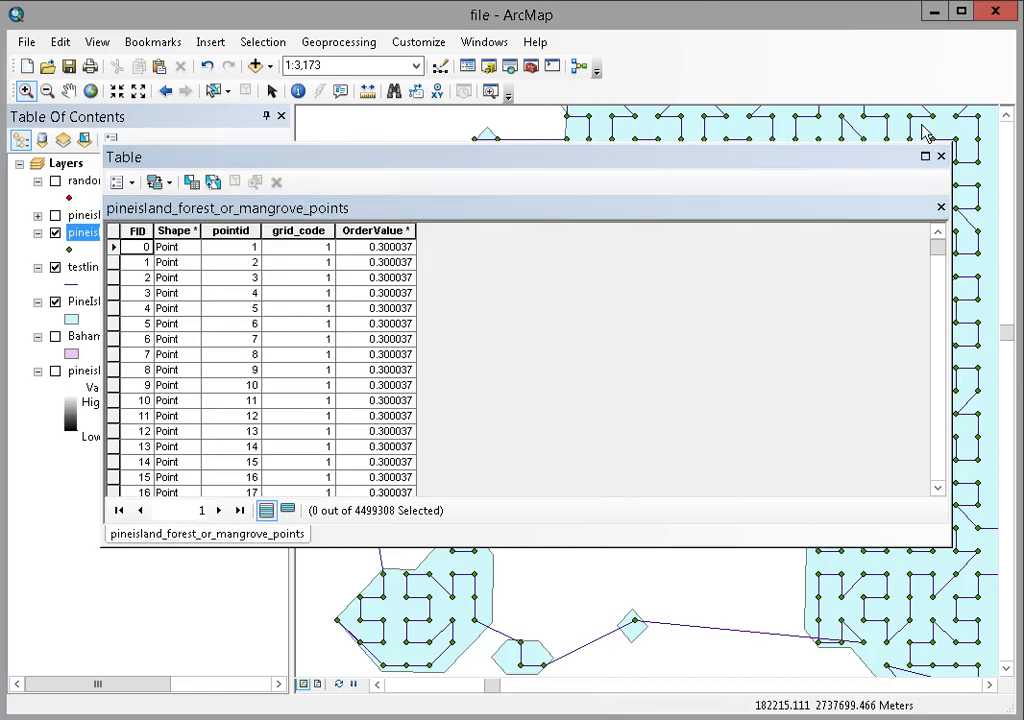
left_click(941, 158)
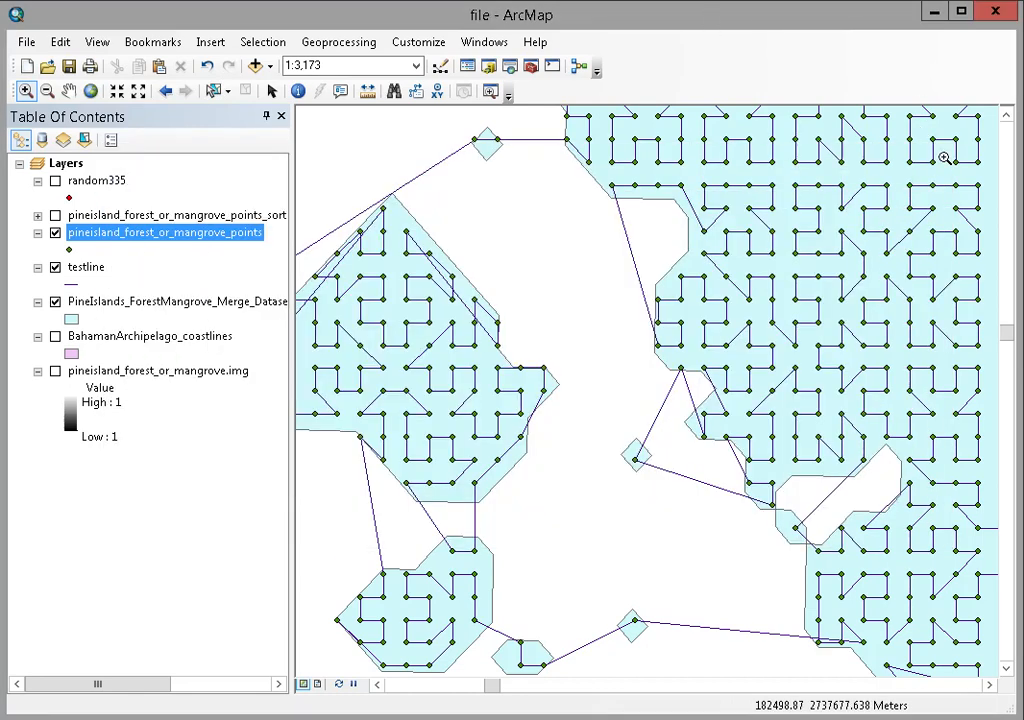
Search the tools for "attribute index" and open the Add Attribute Index tool
key("ctrl+f")
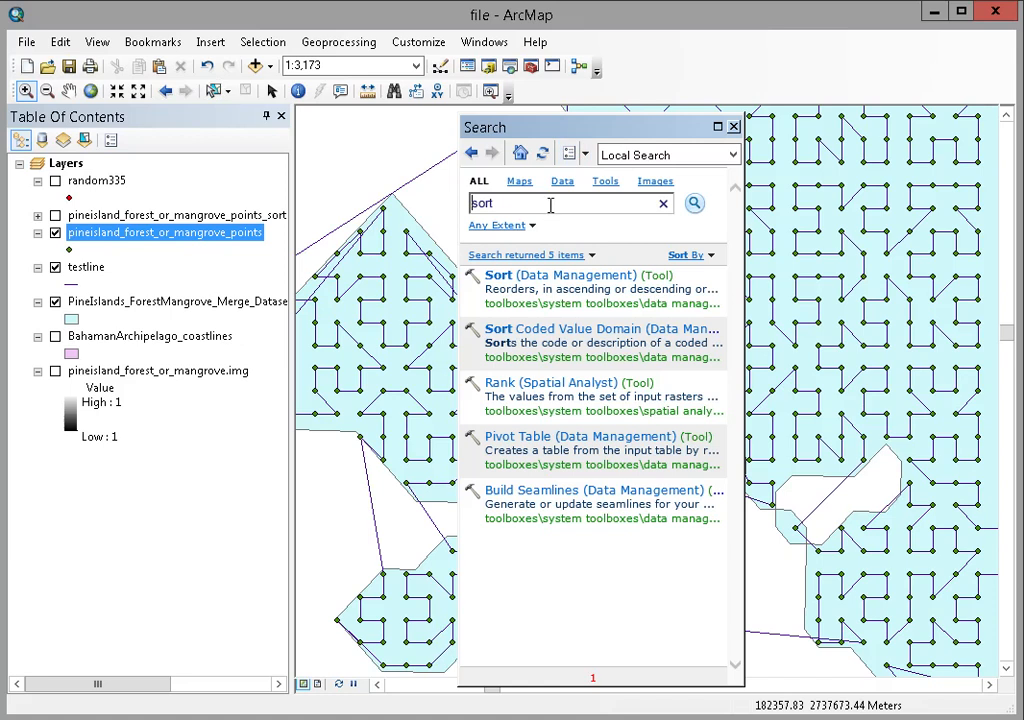
double_click(551, 203)
type("attribute ")
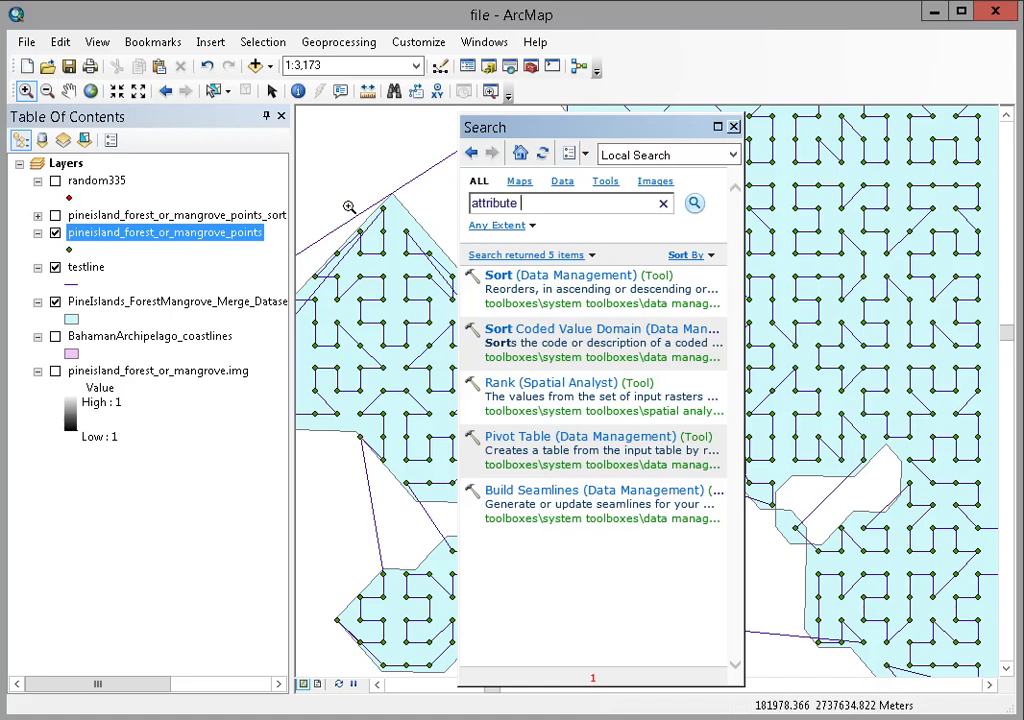
type("index")
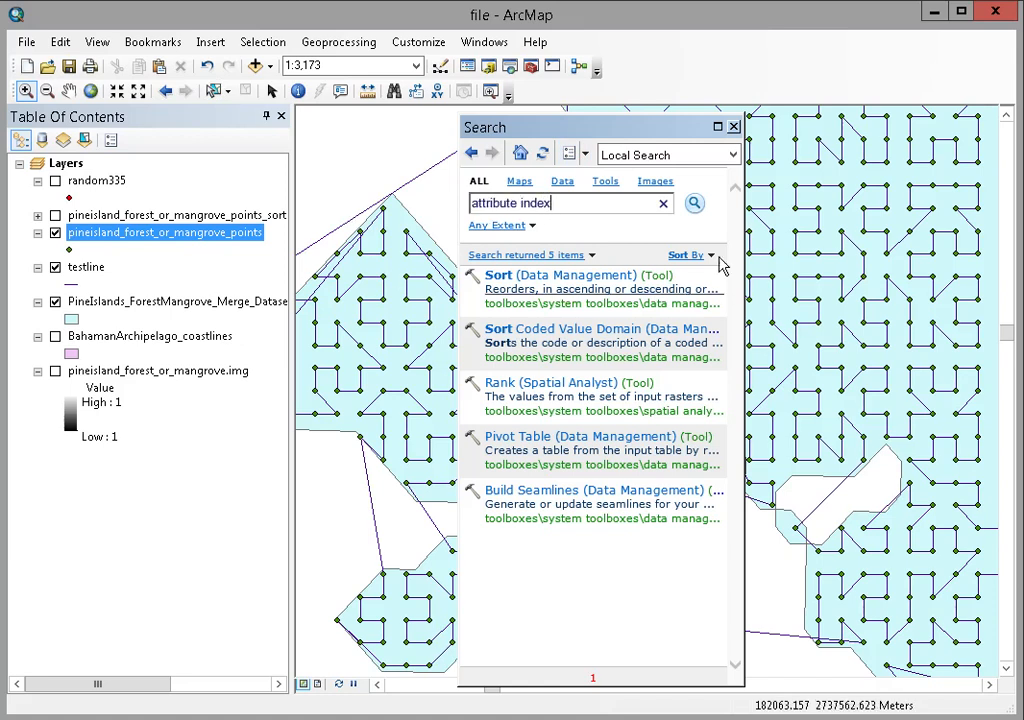
left_click(695, 204)
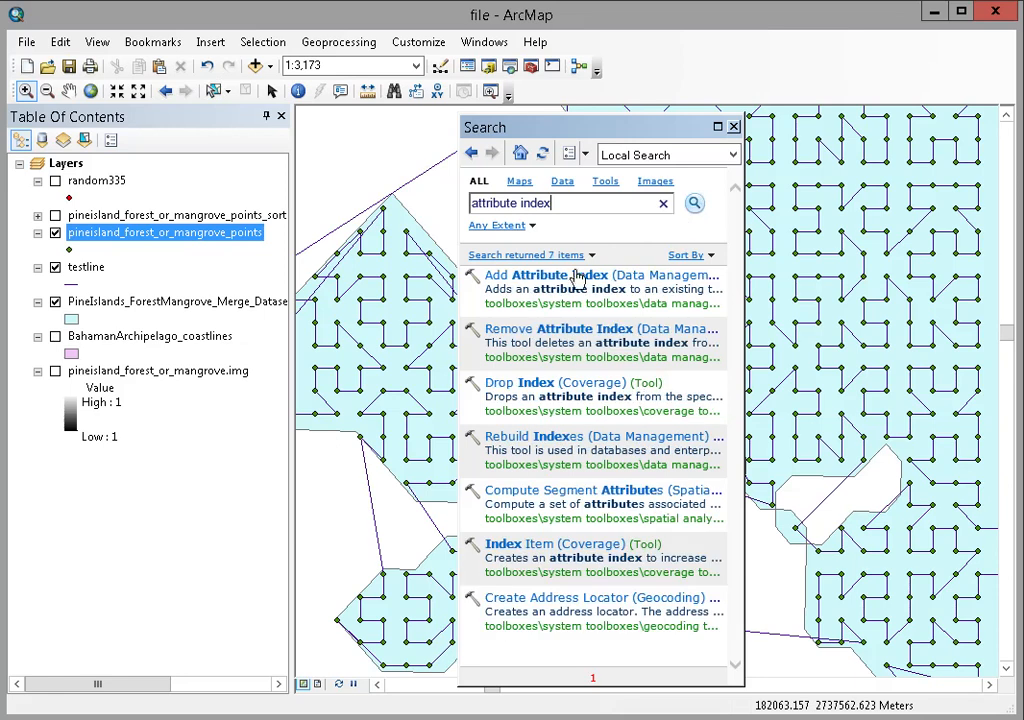
left_click(566, 275)
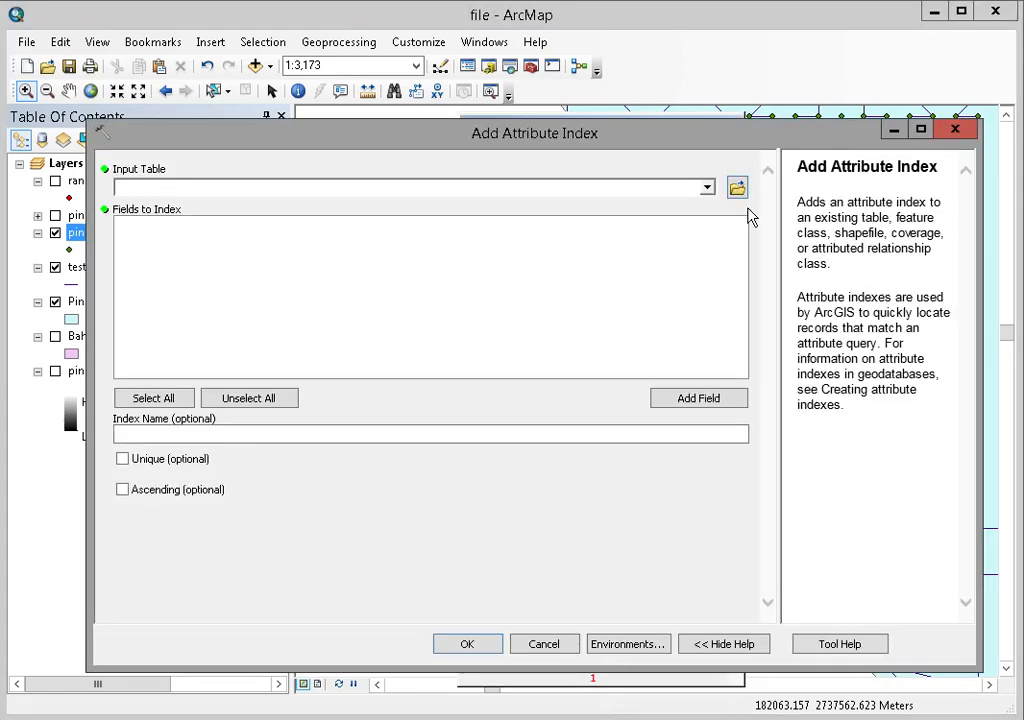
Set up an attribute index on the OrderValue field of pineisland_forest_or_mangrove_points, and dismiss the tool without running it
left_click(707, 188)
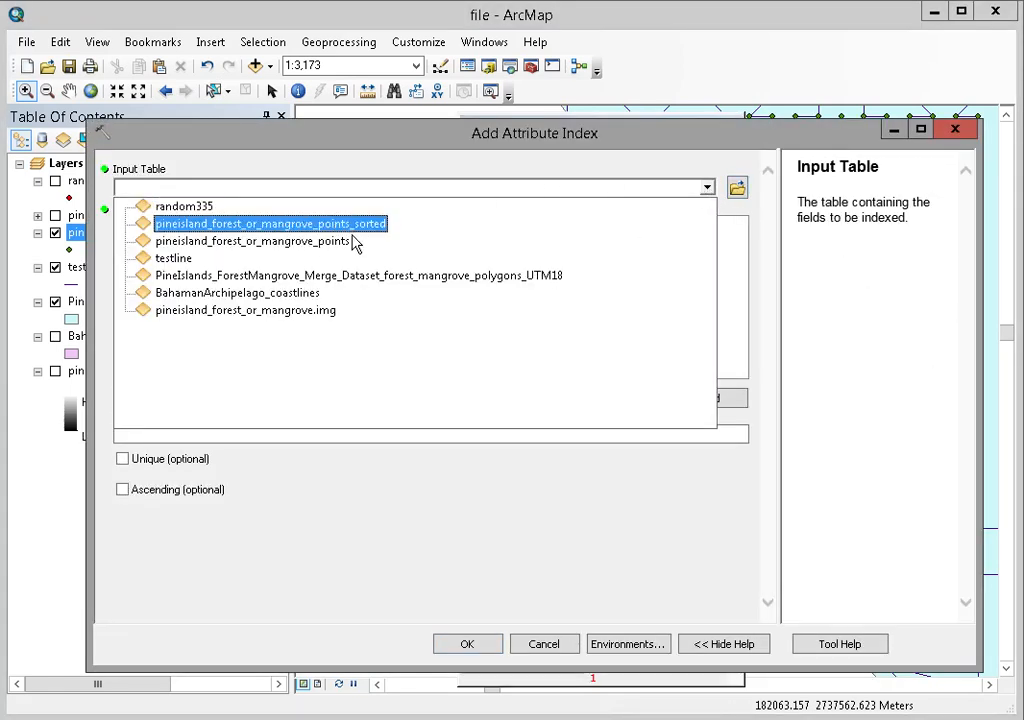
left_click(352, 242)
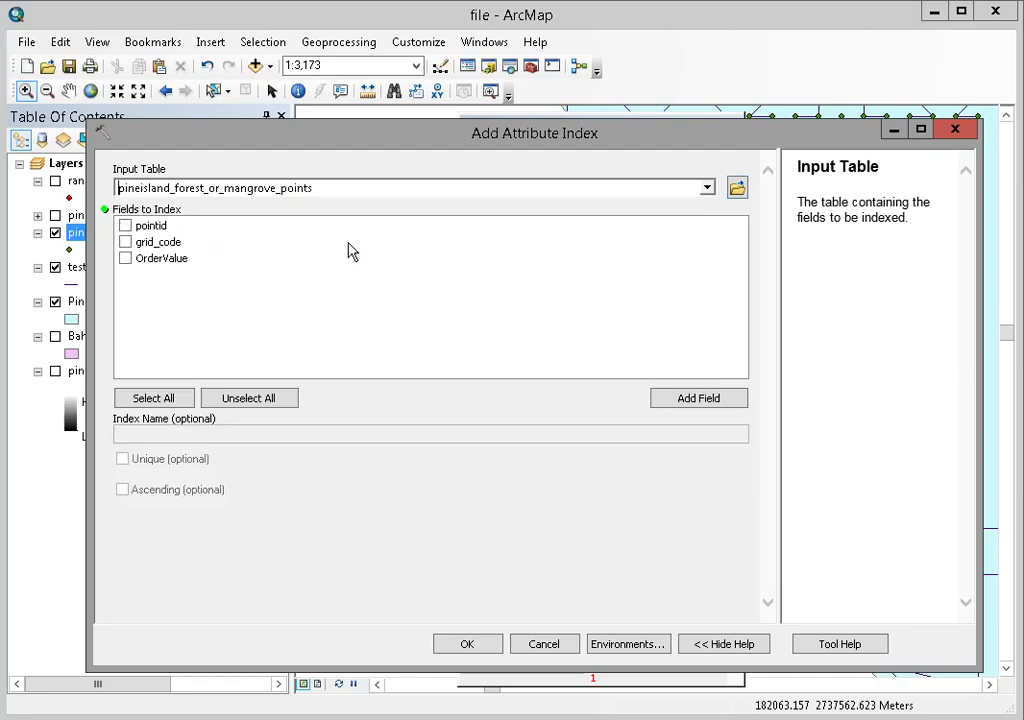
left_click(125, 259)
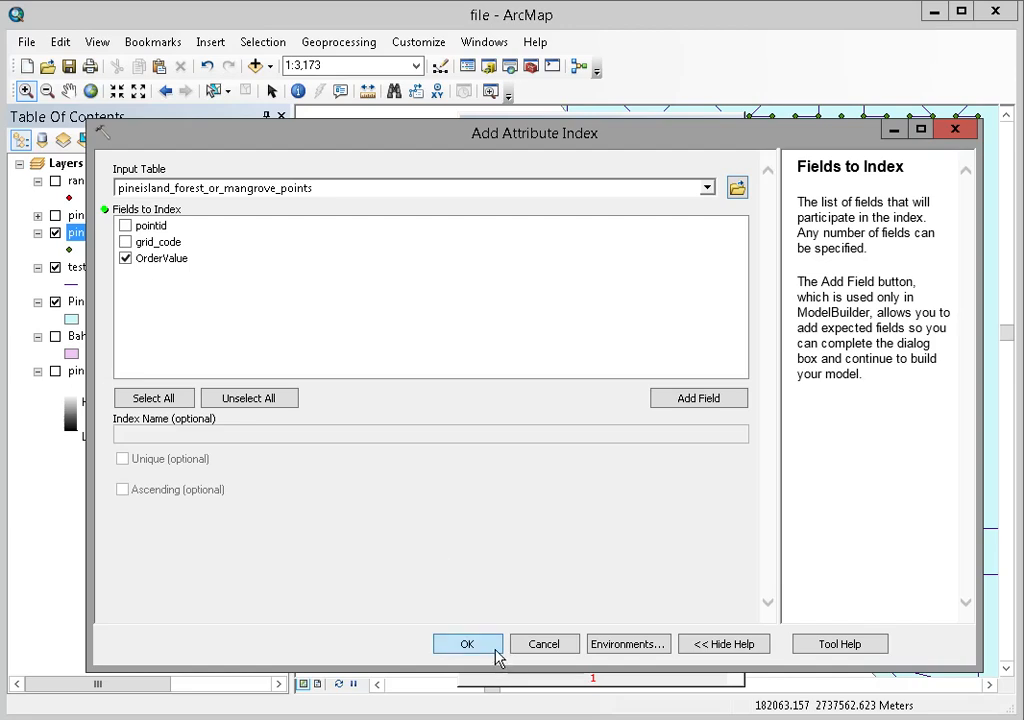
left_click(547, 645)
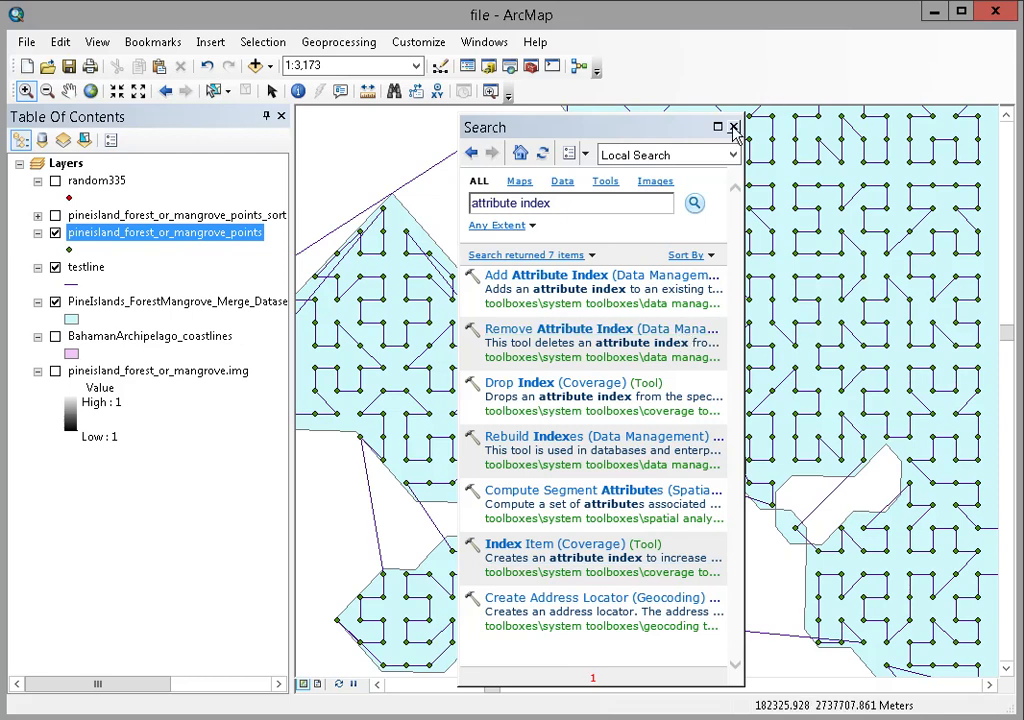
Search the tools for "sort" and open the Sort (Data Management) tool
left_click(632, 202)
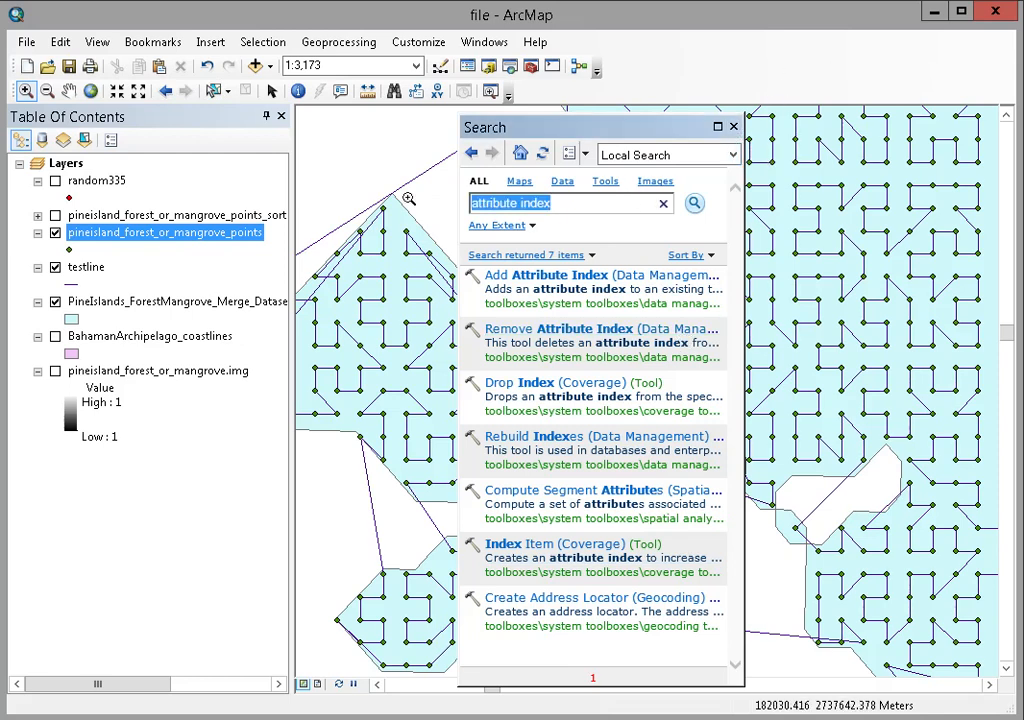
type("sort")
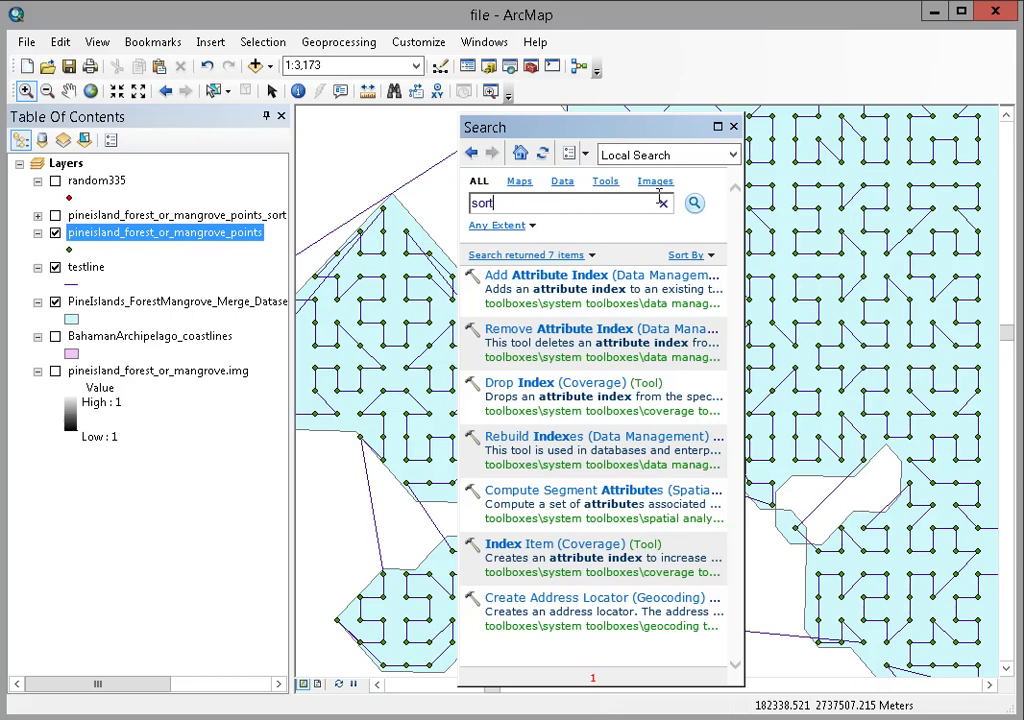
left_click(692, 202)
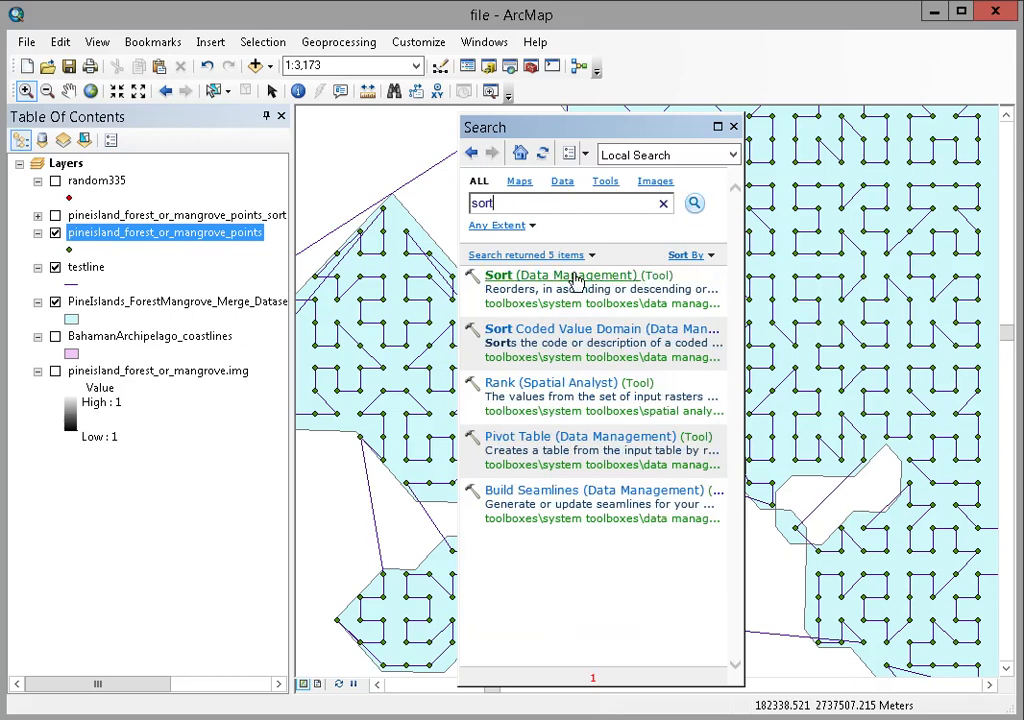
left_click(575, 277)
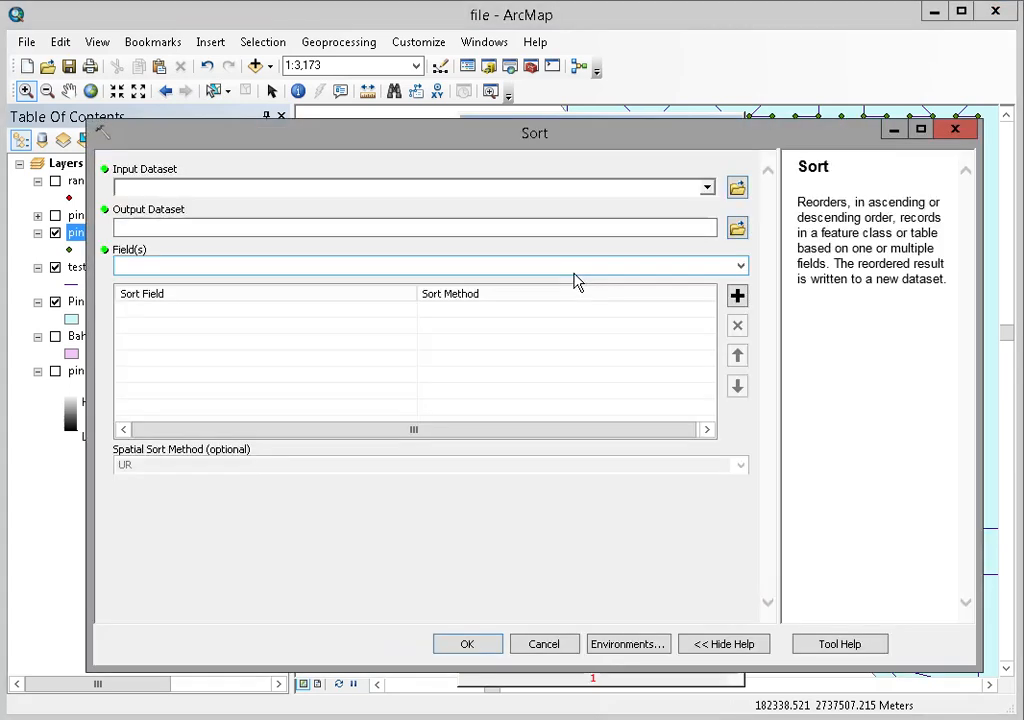
Choose pineisland_forest_or_mangrove_points as the Sort input and browse to pineisland_forest_or_mangrove_points_sorted.shp as output, leaving the file browser without saving
left_click(707, 190)
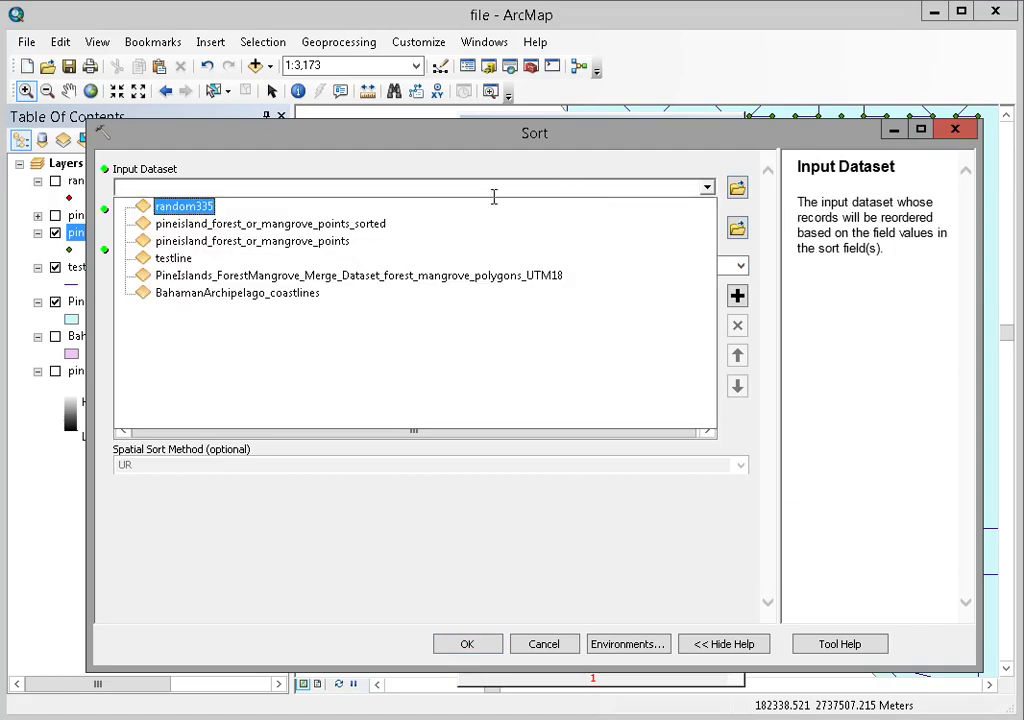
left_click(351, 248)
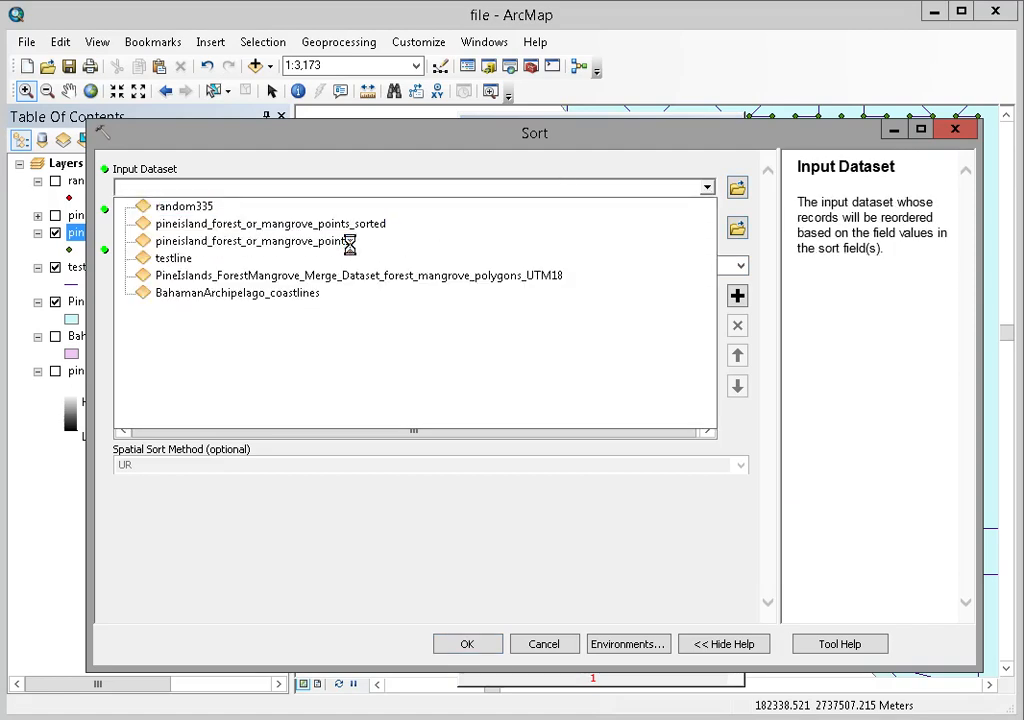
left_click(737, 229)
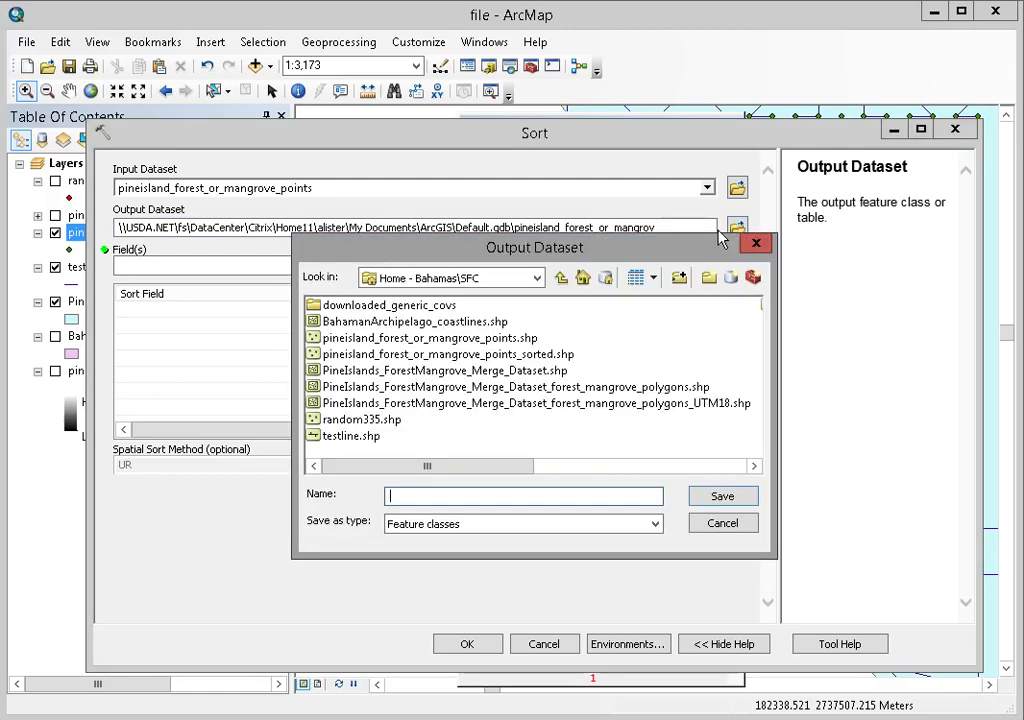
left_click(558, 357)
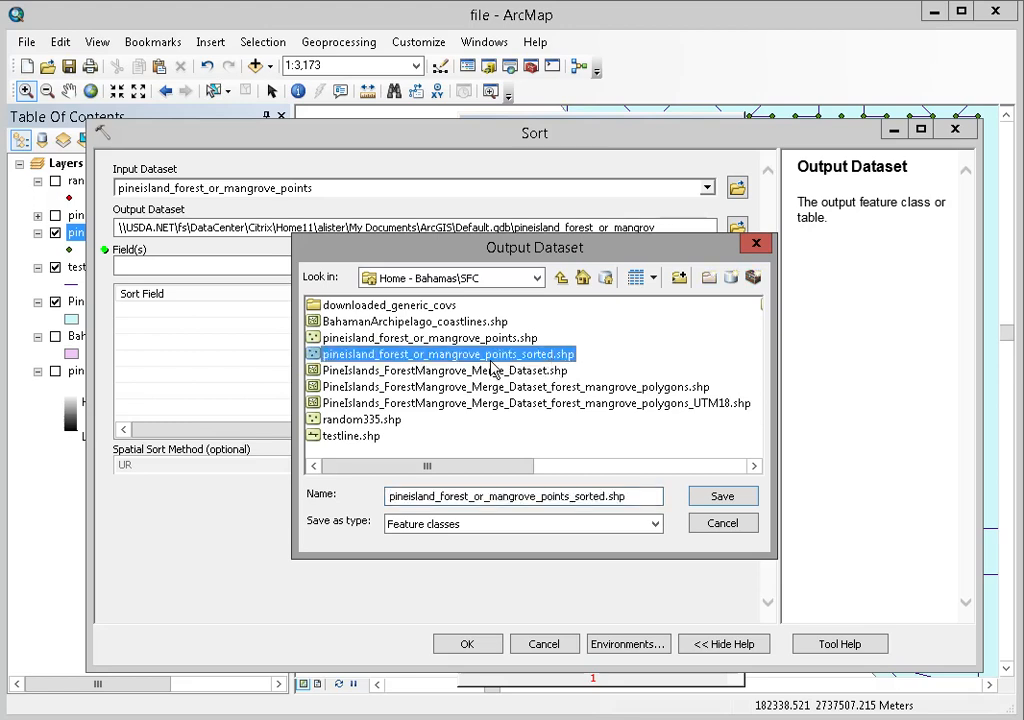
left_click(740, 528)
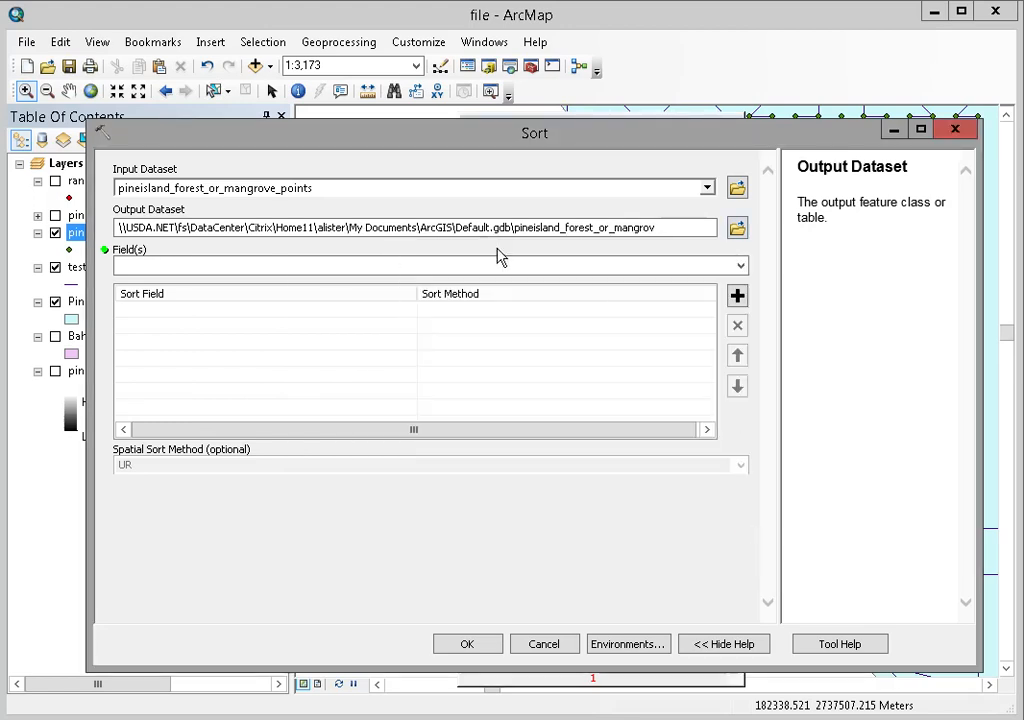
Add OrderValue as an ascending sort field, dismiss the Sort tool without running it, and close the tool search
left_click(740, 266)
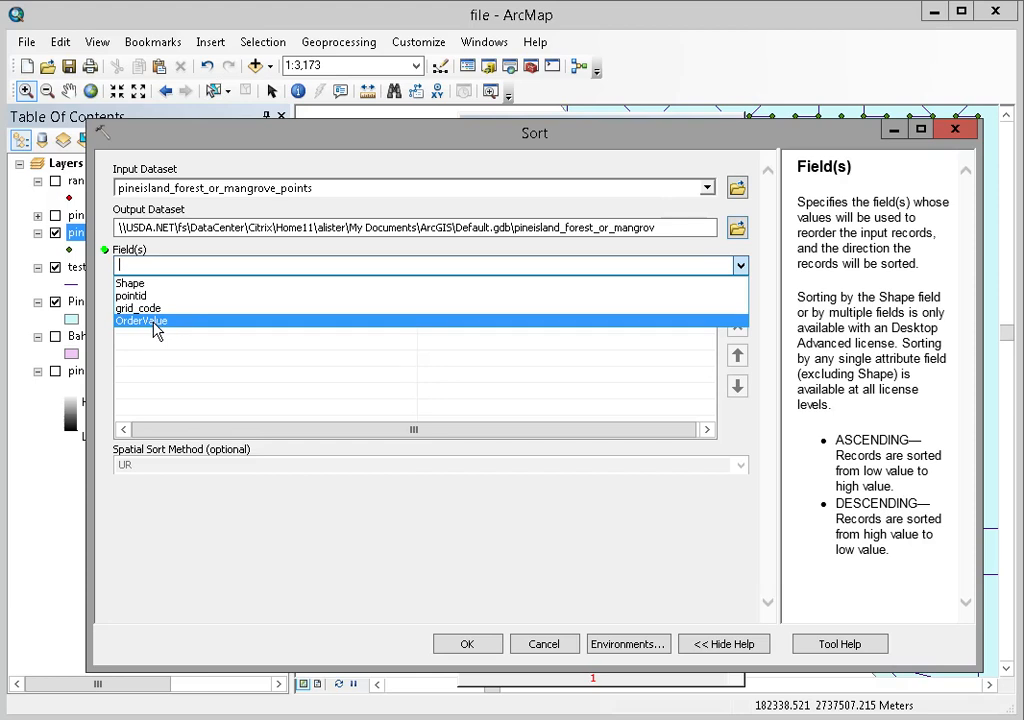
left_click(152, 322)
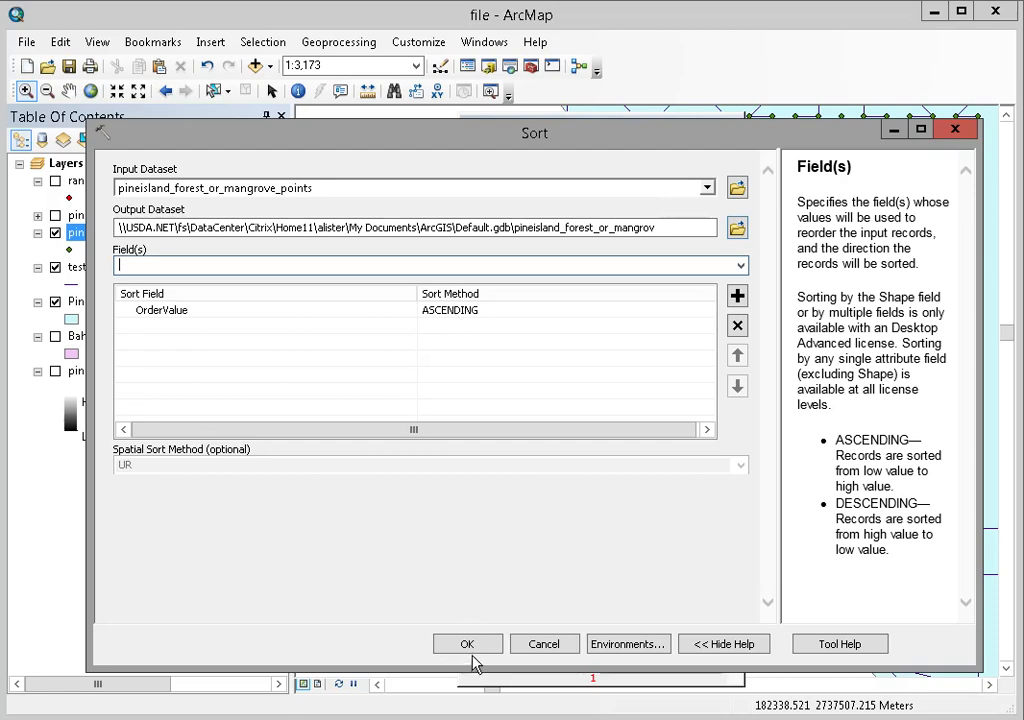
left_click(553, 648)
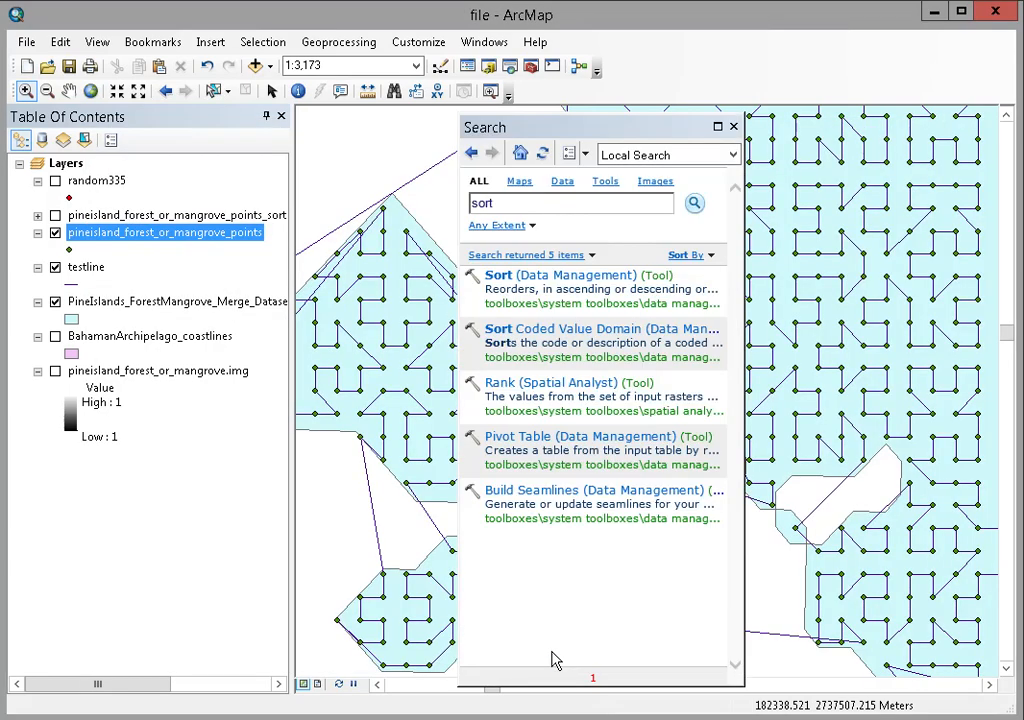
left_click(733, 127)
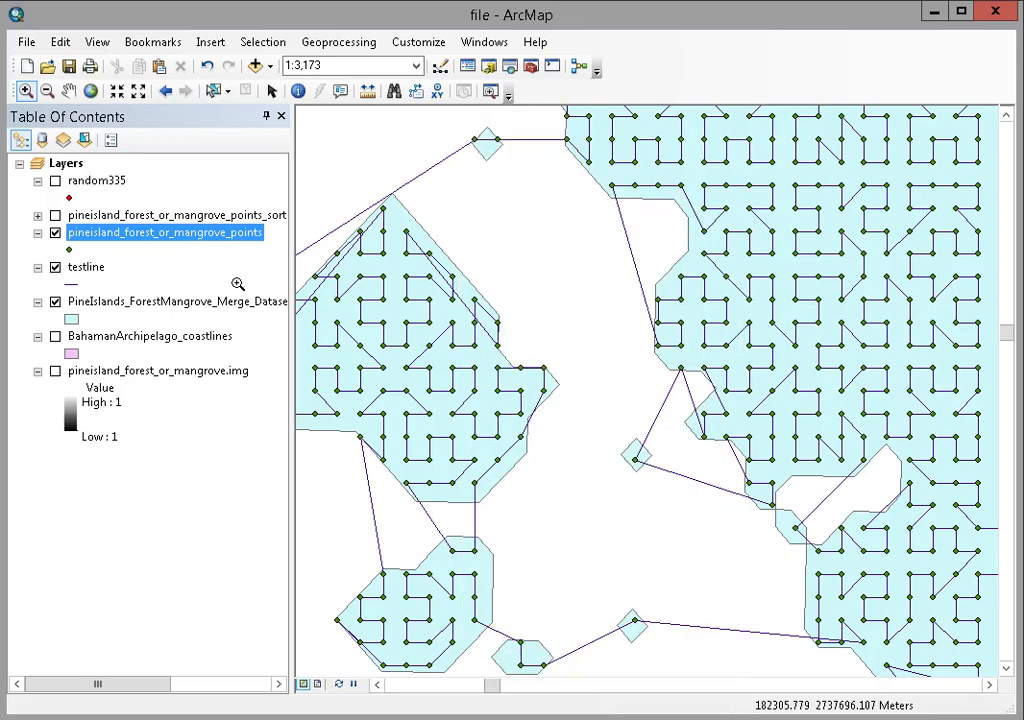
Hide the pineisland_forest_or_mangrove_points layer and open the attribute table of pineisland_forest_or_mangrove_points_sorted
left_click(55, 232)
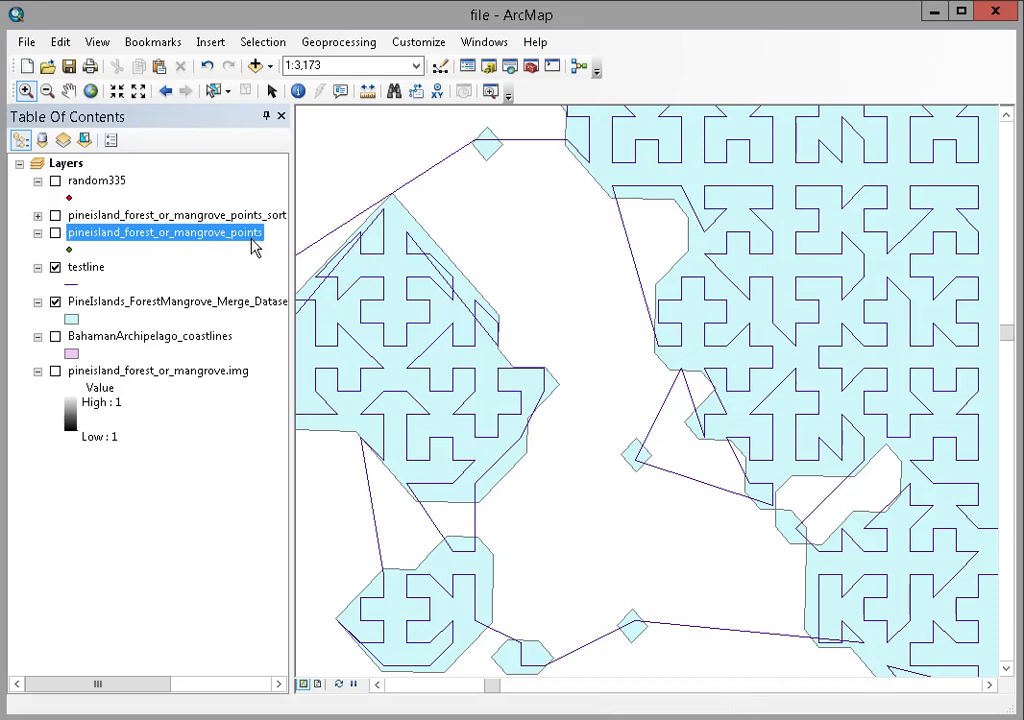
left_click(93, 220)
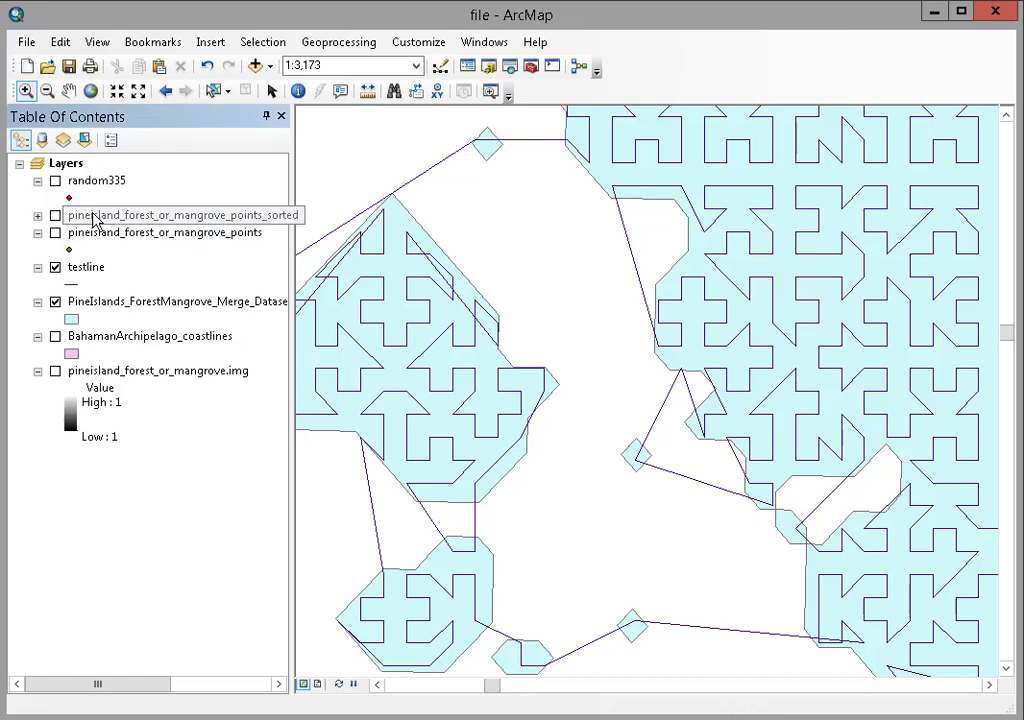
left_click(93, 220)
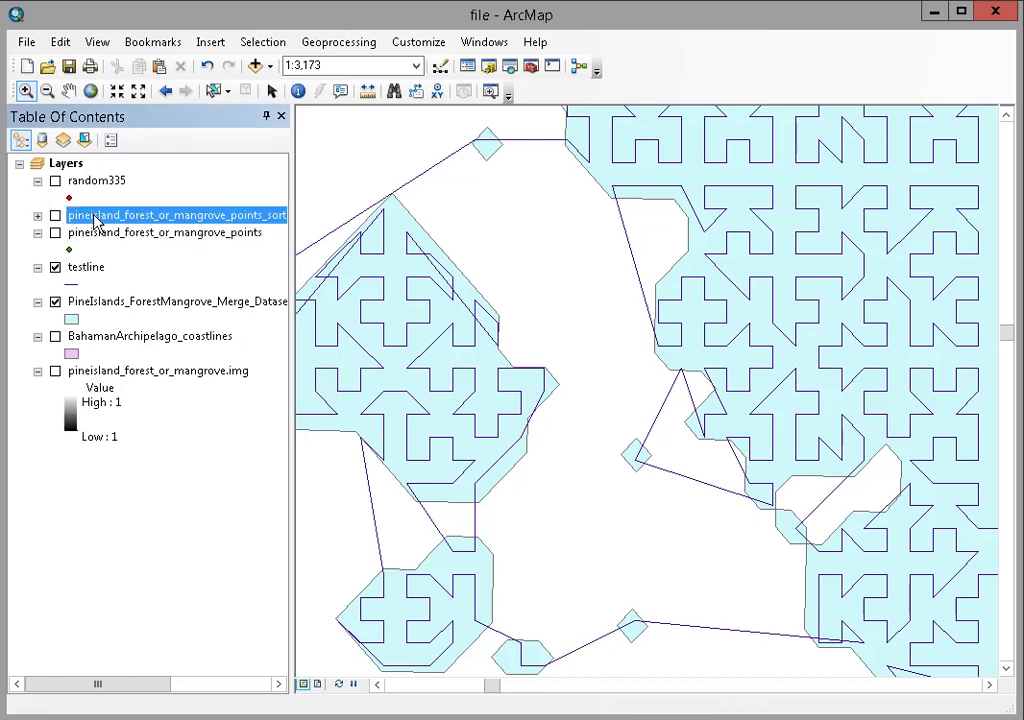
right_click(95, 221)
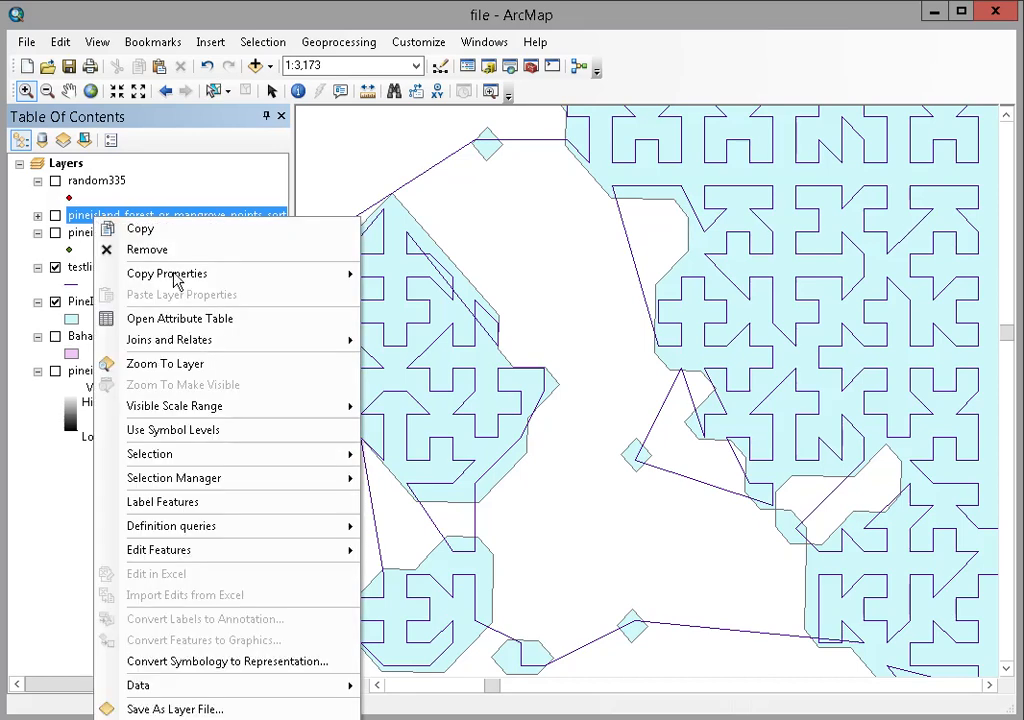
left_click(184, 319)
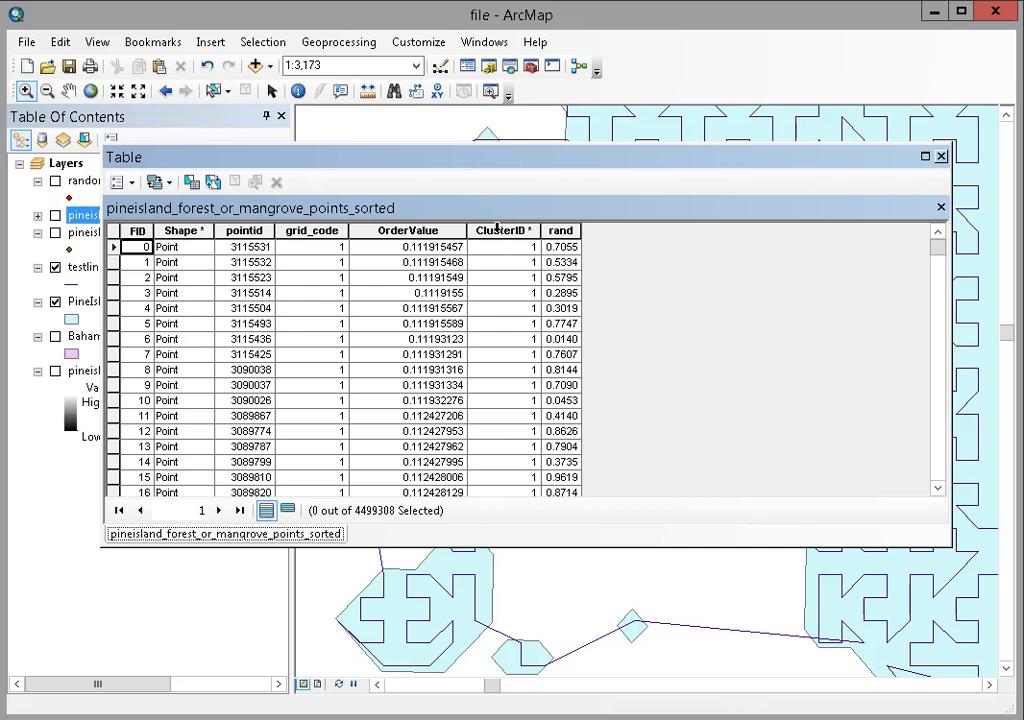
Add a Long Integer field named ClusterID to the pineisland_forest_or_mangrove_points_sorted attribute table
left_click(133, 188)
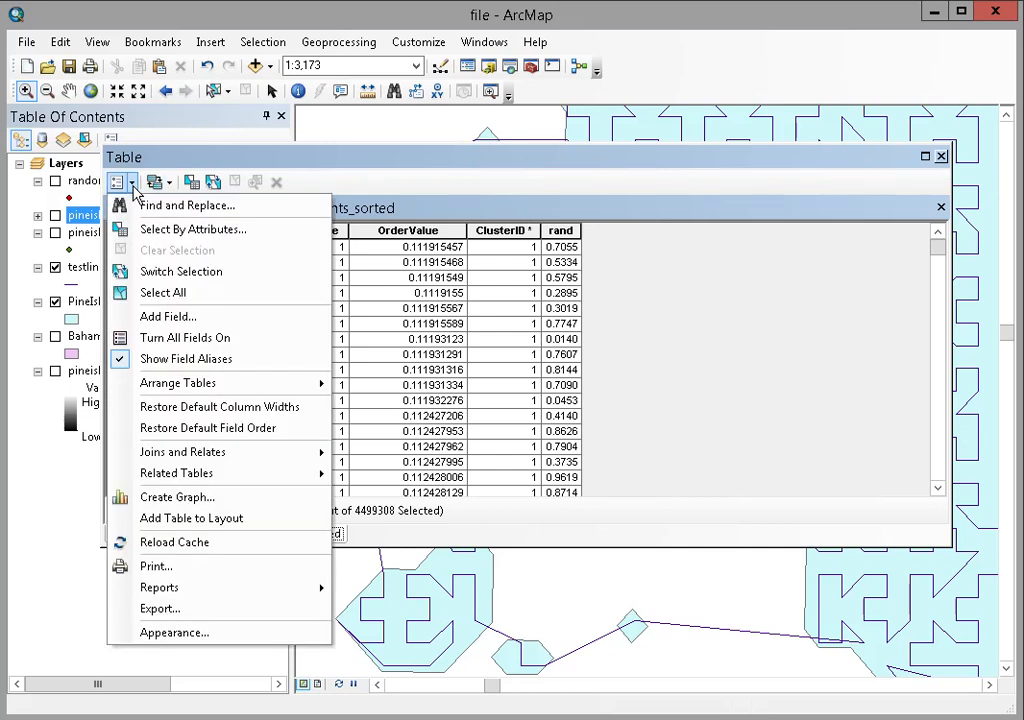
left_click(172, 317)
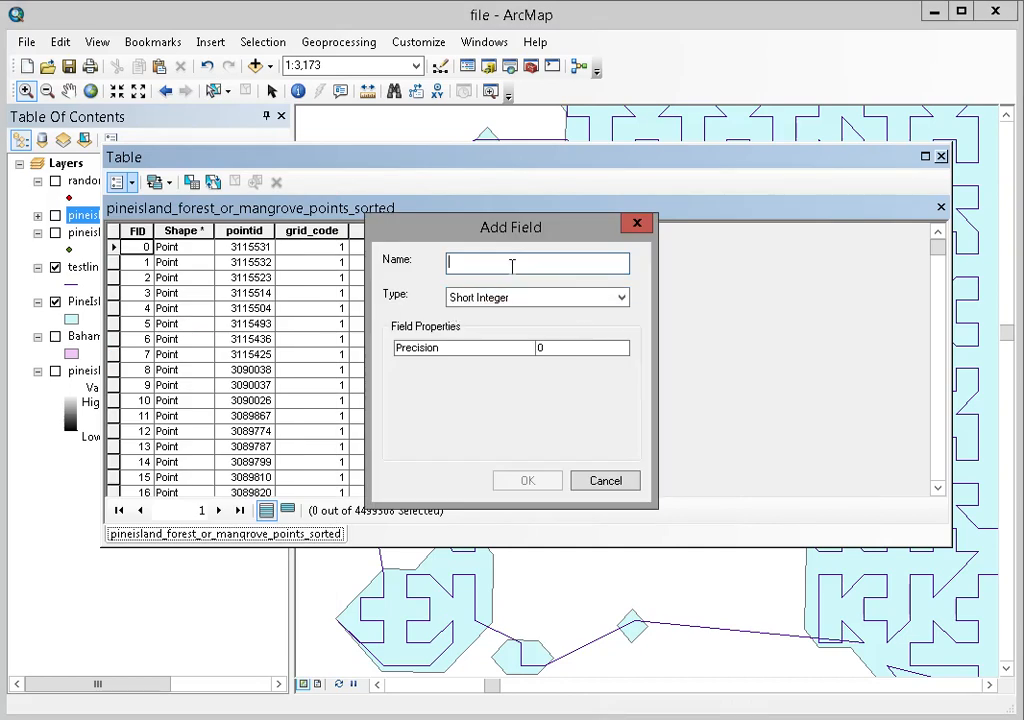
type("ClusterID")
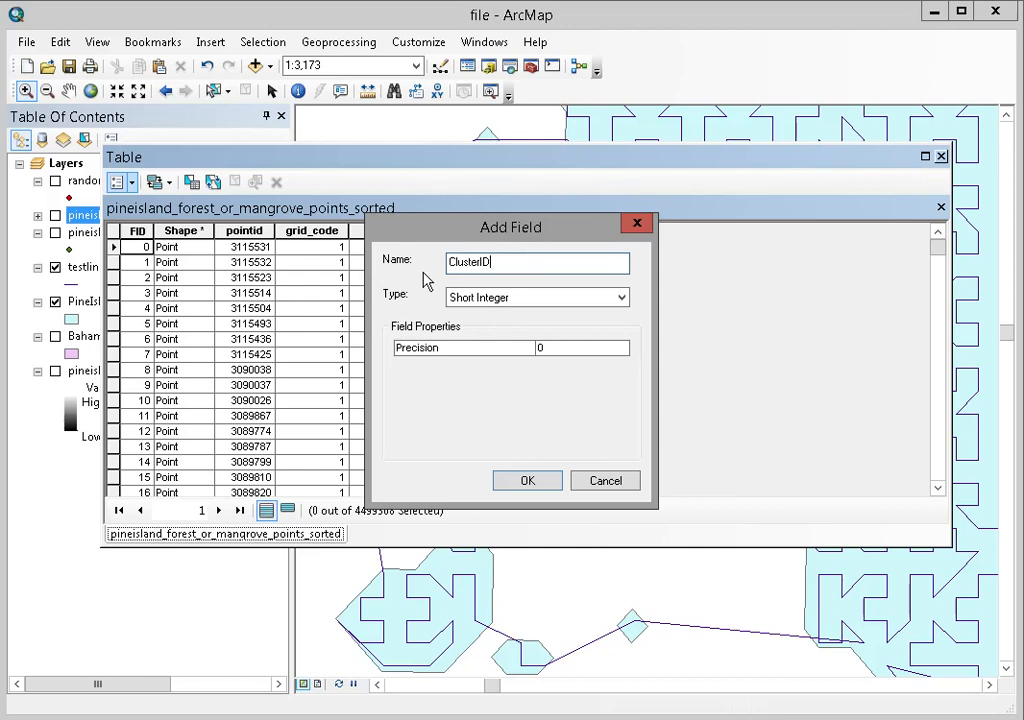
left_click(556, 299)
left_click(538, 340)
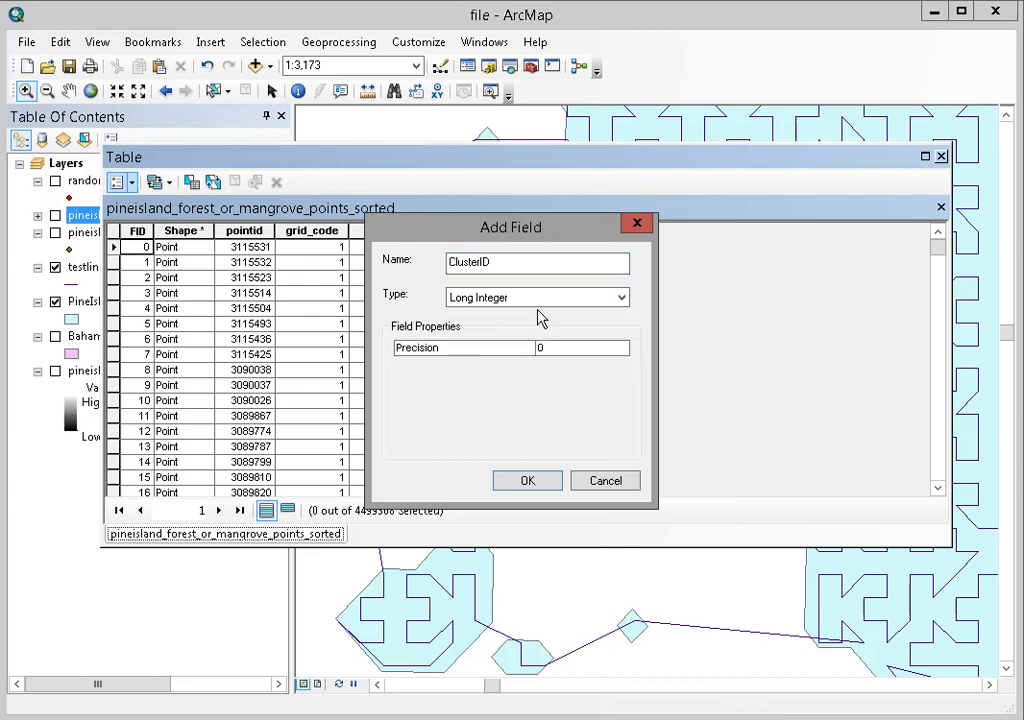
left_click(528, 482)
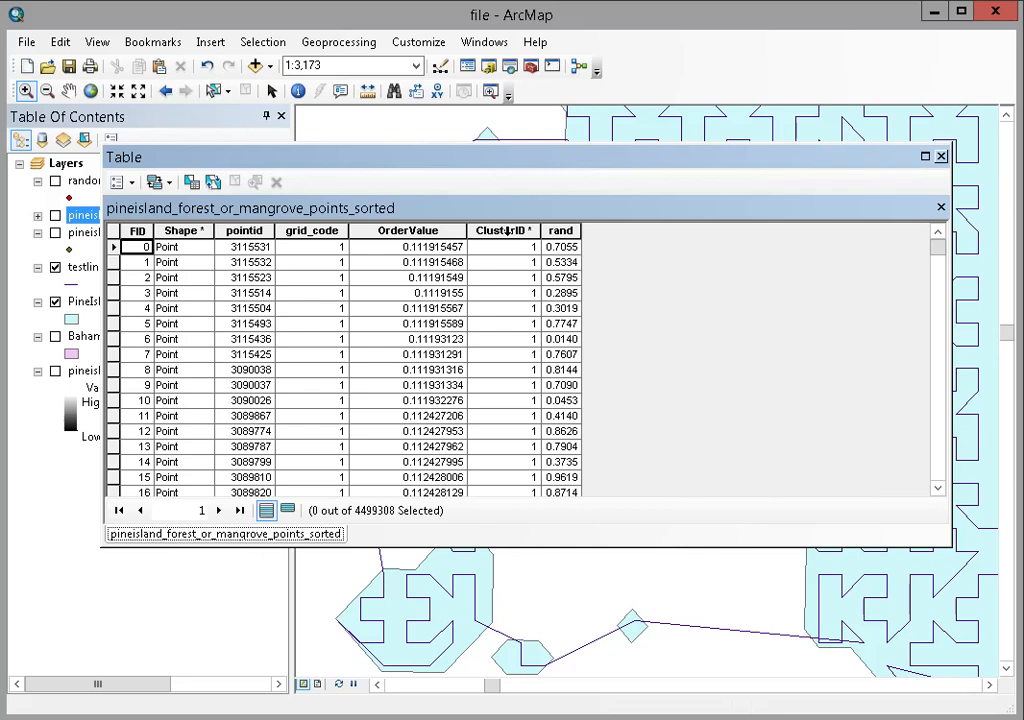
In the Field Calculator for ClusterID, use the Python parser with the codeblock shown and paste the autoIncrement() script as pre-logic code
left_click(508, 232)
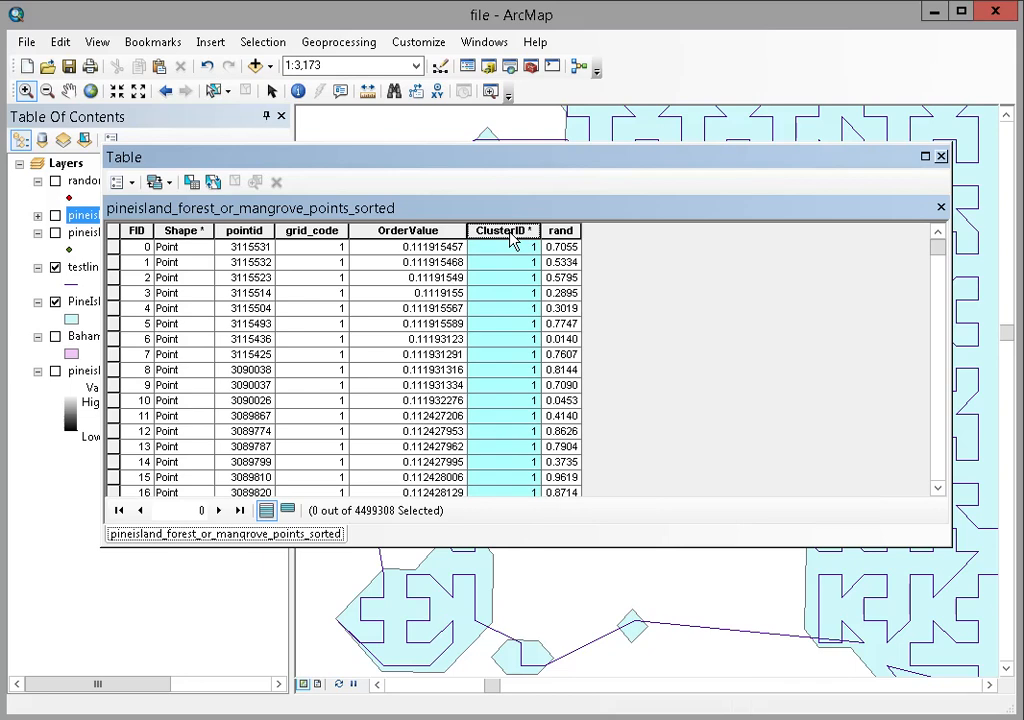
right_click(512, 236)
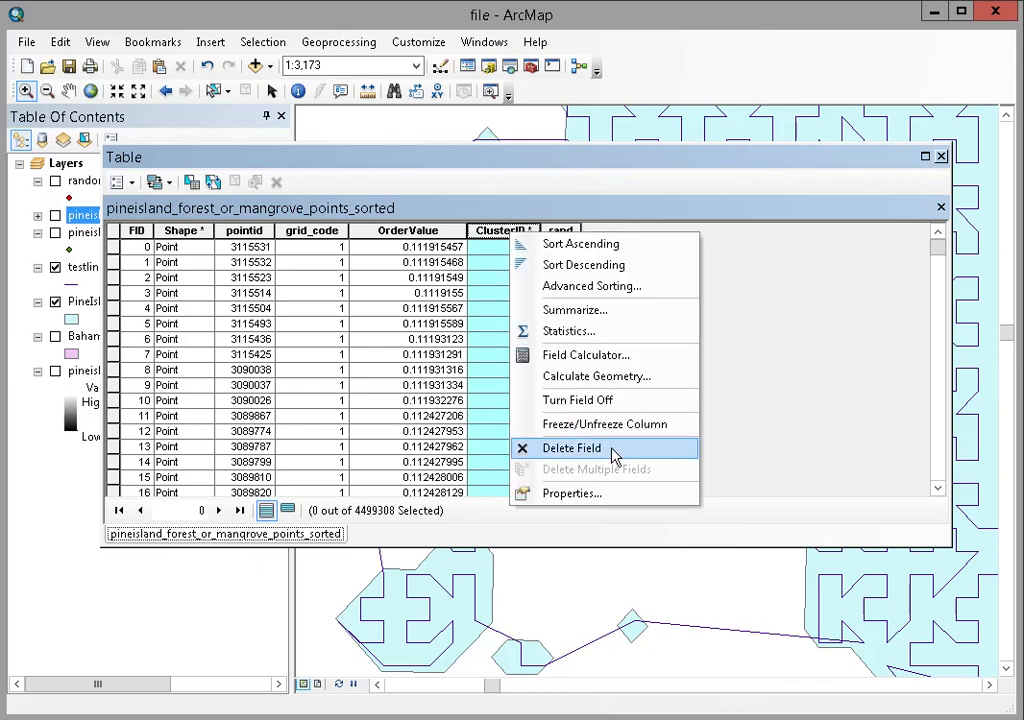
left_click(614, 360)
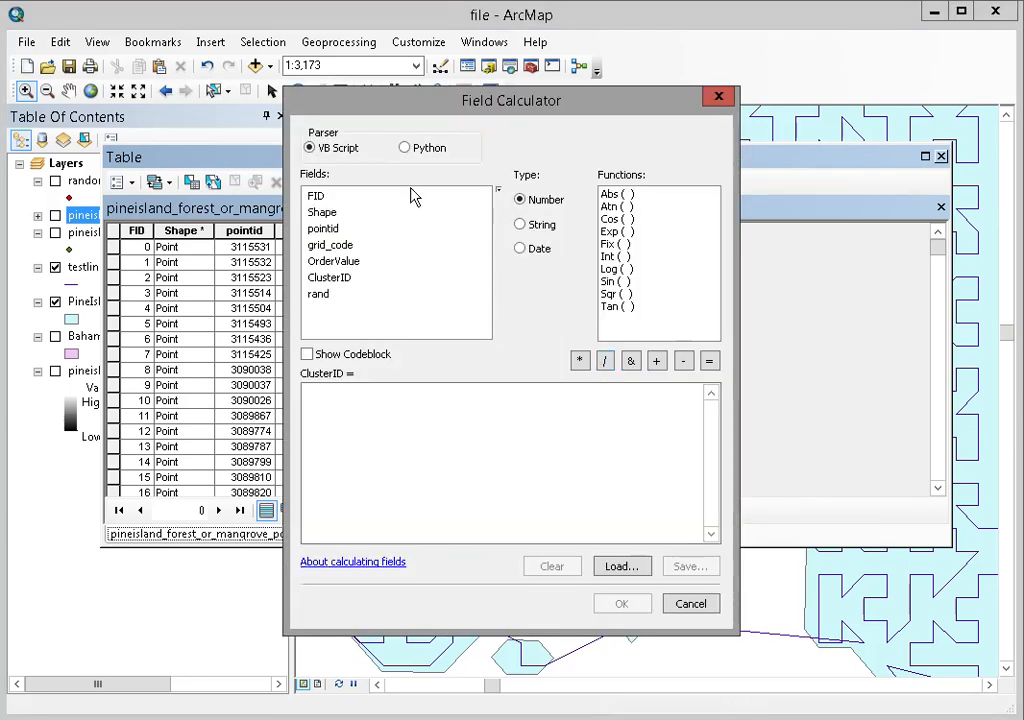
left_click(405, 148)
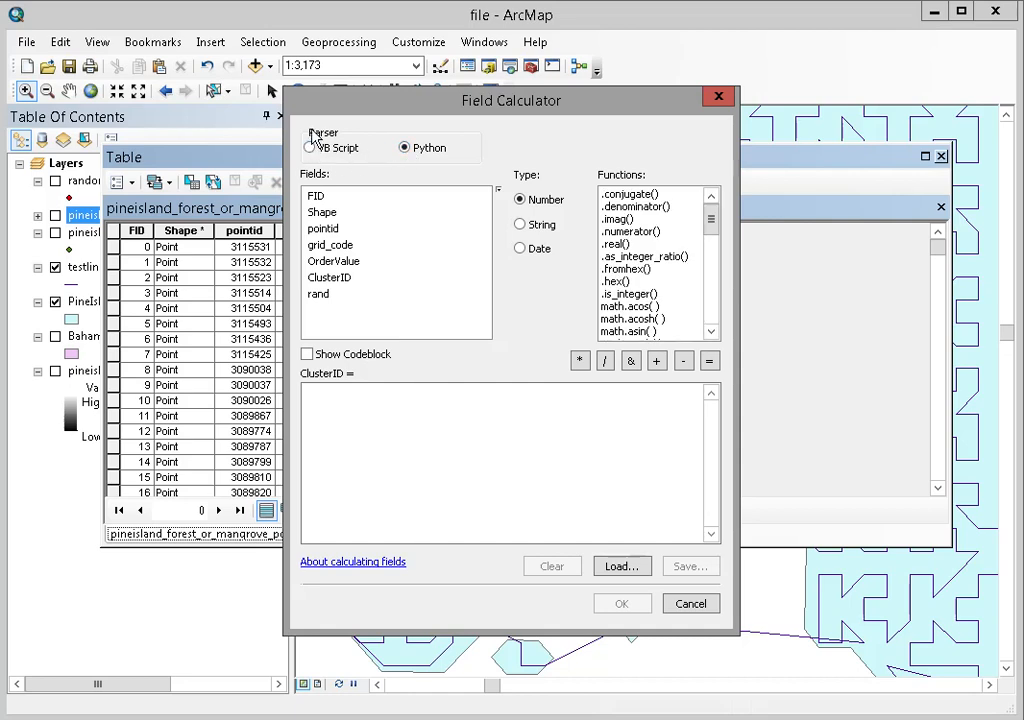
left_click(307, 354)
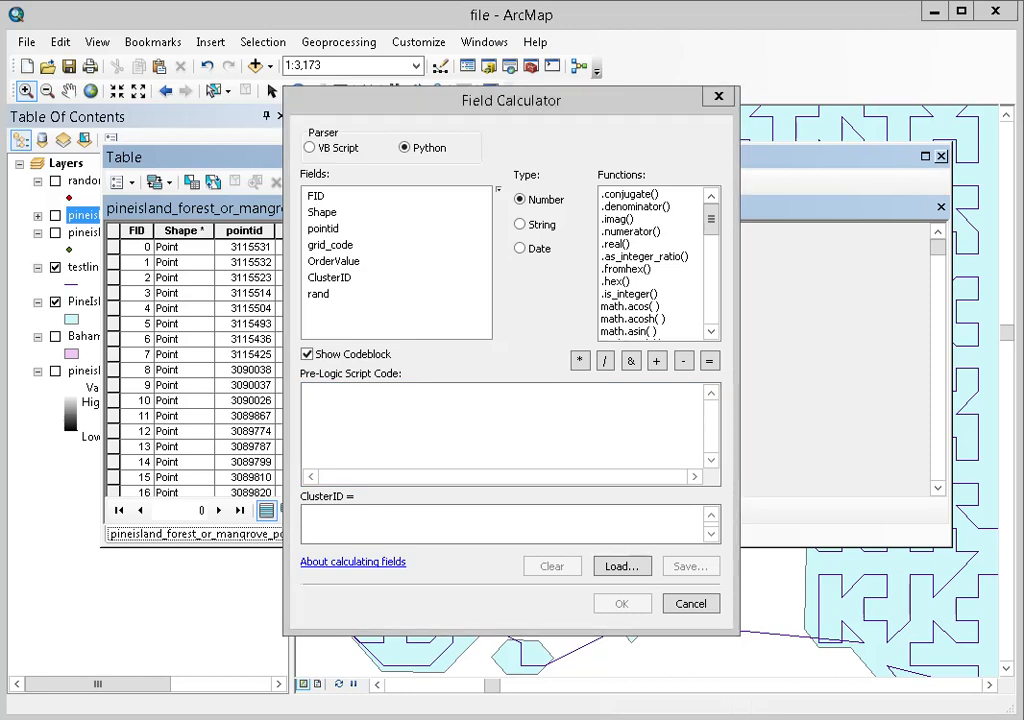
left_click(346, 404)
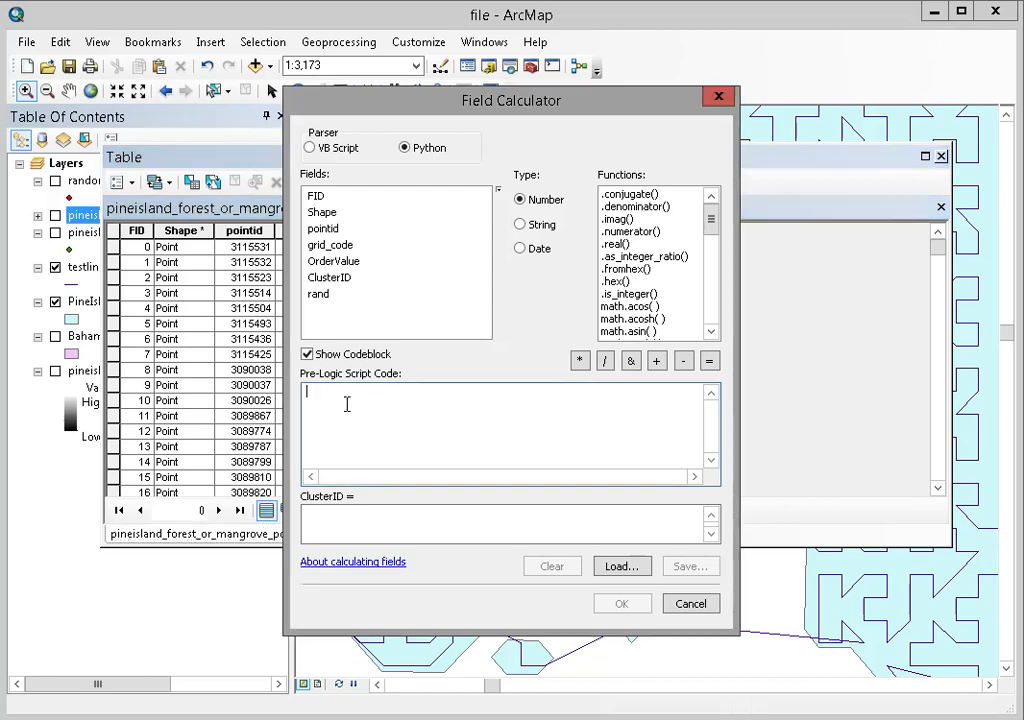
key("ctrl+v")
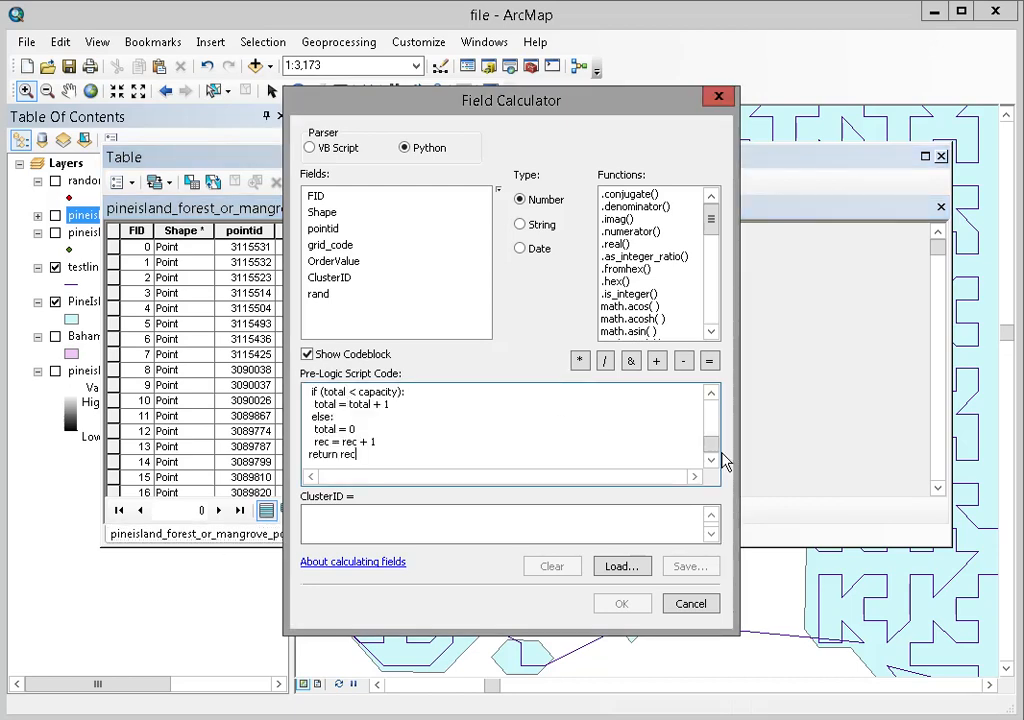
Review the pasted script's initial variables, global declarations, pStart and pInterval values, and the capacity assignment
left_click_drag(713, 448, 711, 400)
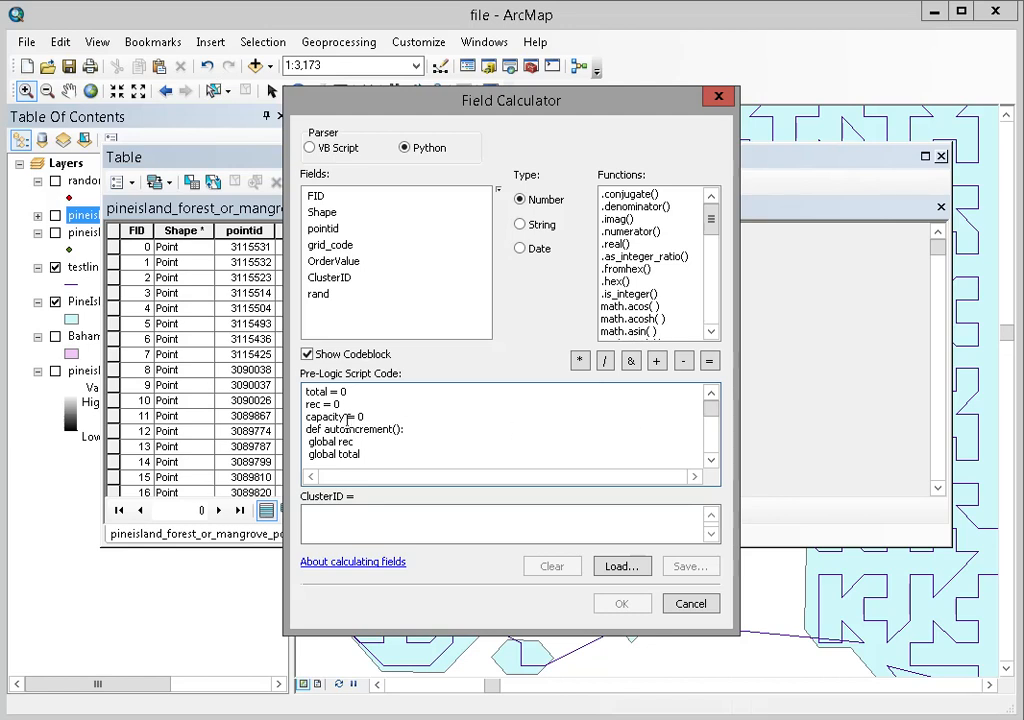
left_click_drag(369, 417, 302, 391)
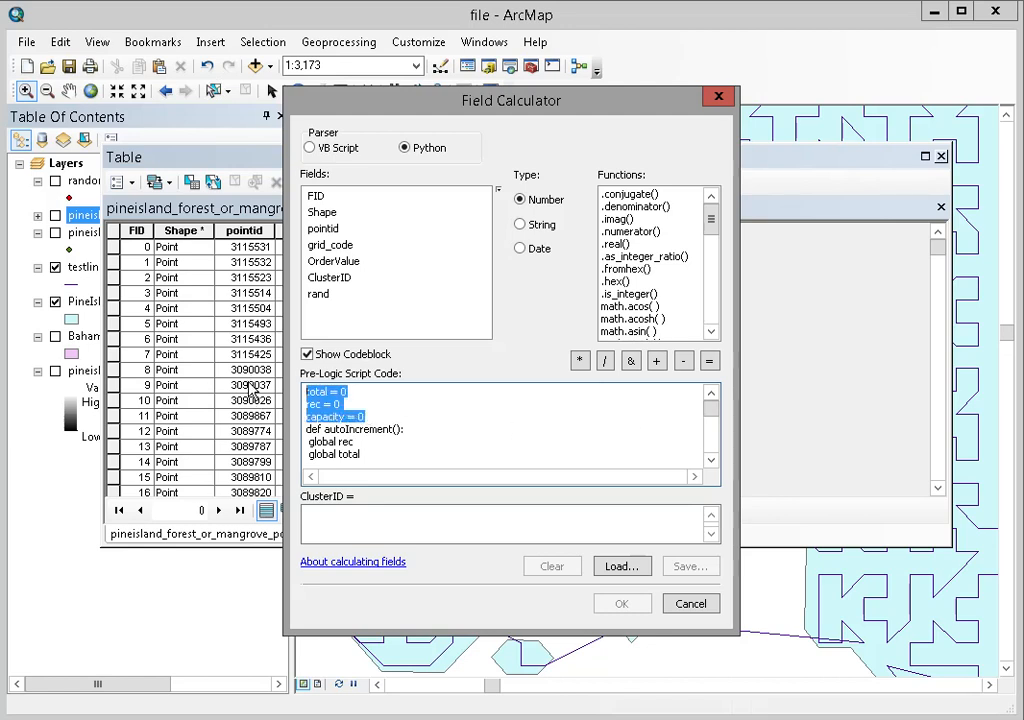
left_click(369, 430)
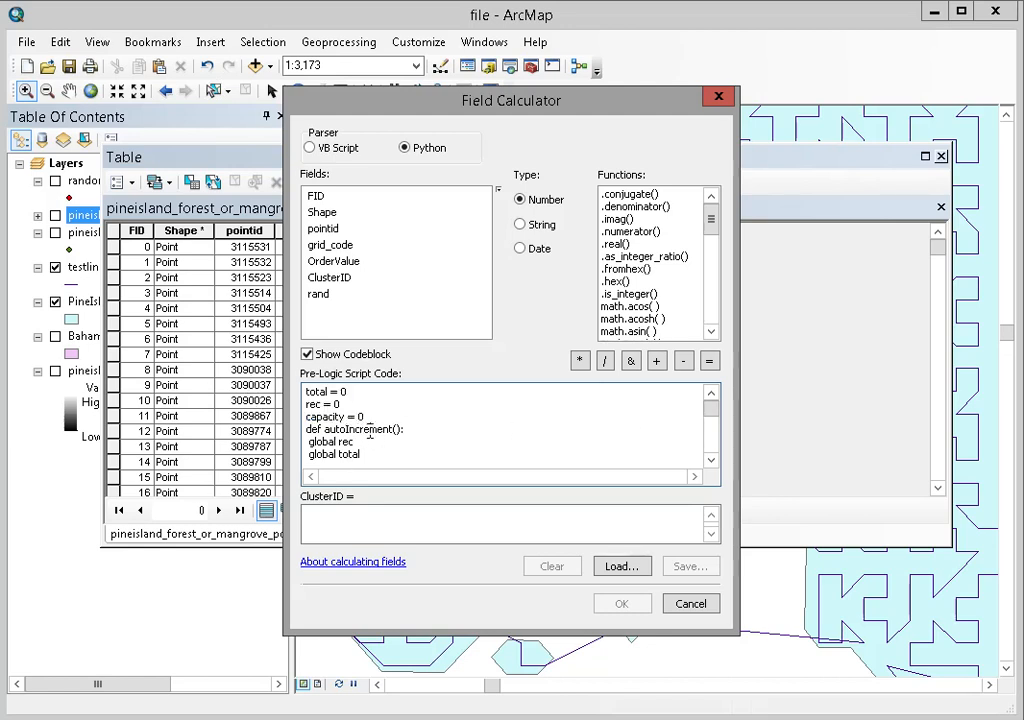
left_click(711, 461)
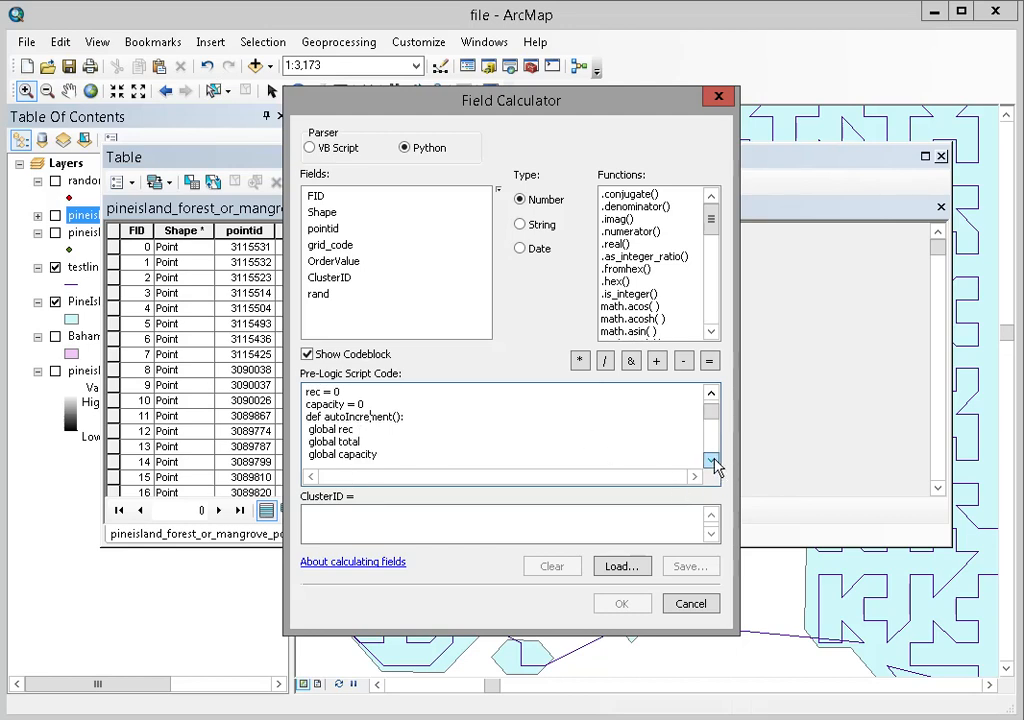
left_click(711, 461)
left_click(711, 461)
left_click_drag(379, 429, 305, 406)
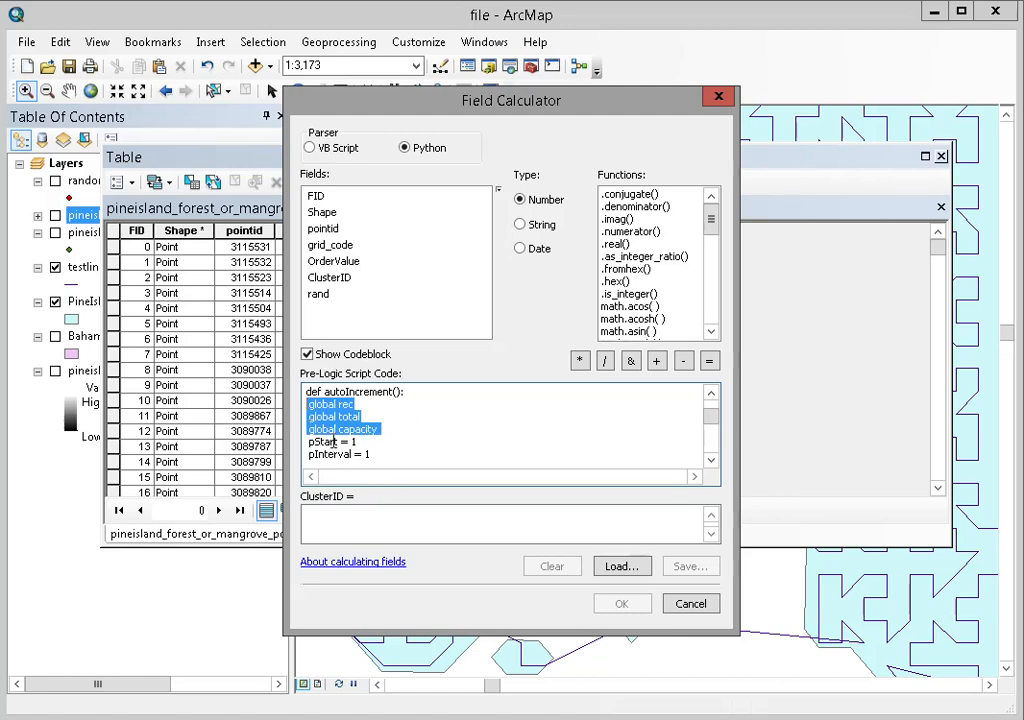
left_click_drag(309, 441, 372, 456)
left_click(712, 463)
left_click(712, 463)
left_click(712, 463)
left_click(713, 463)
left_click(713, 463)
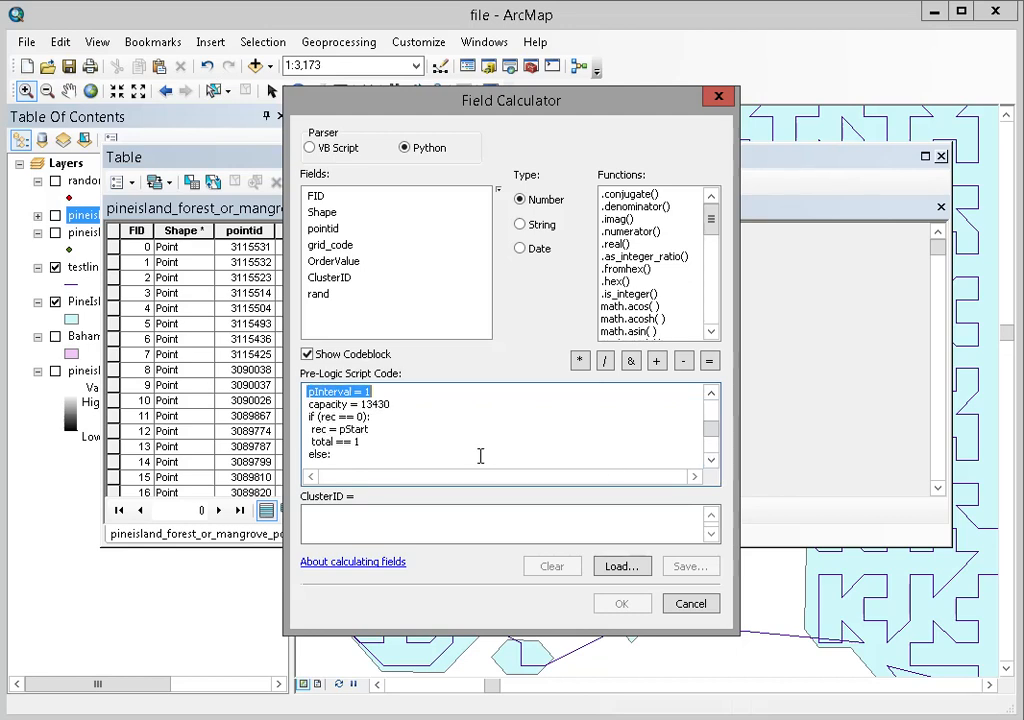
double_click(379, 404)
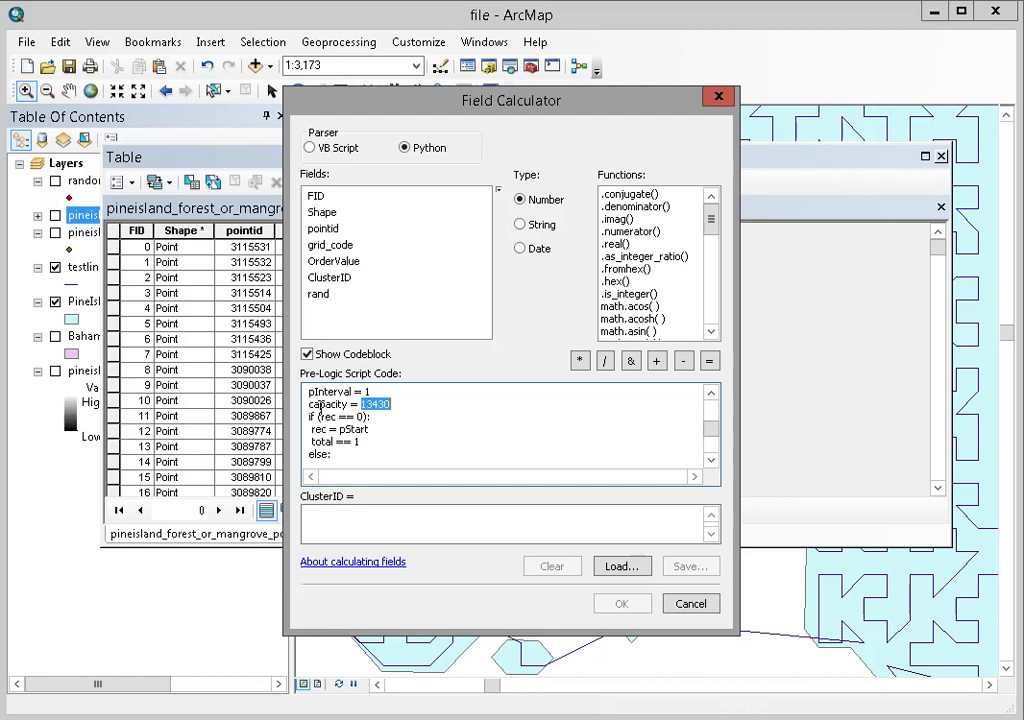
Move the Field Calculator aside to reveal the table's record count and open the Windows Calculator
left_click_drag(535, 110, 860, 44)
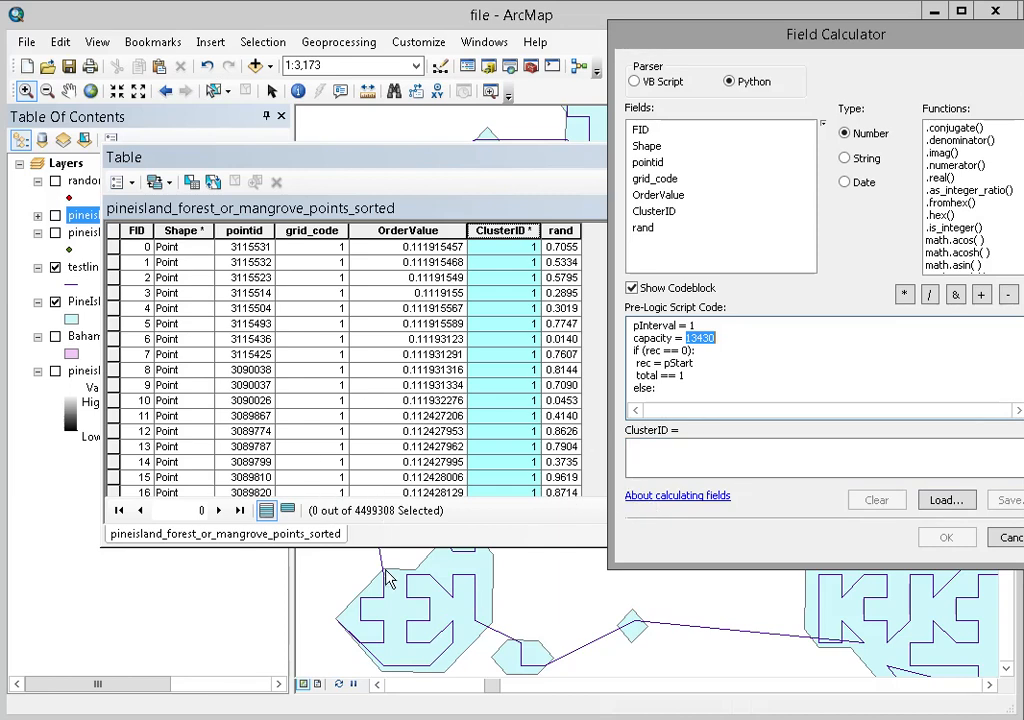
left_click(717, 339)
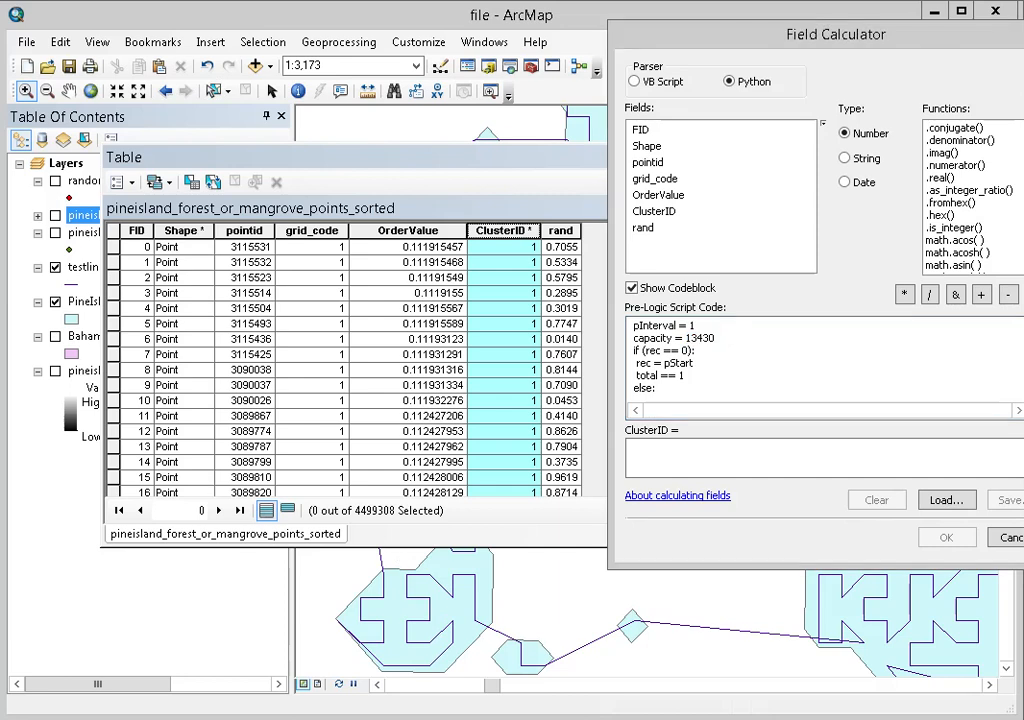
key("super+s")
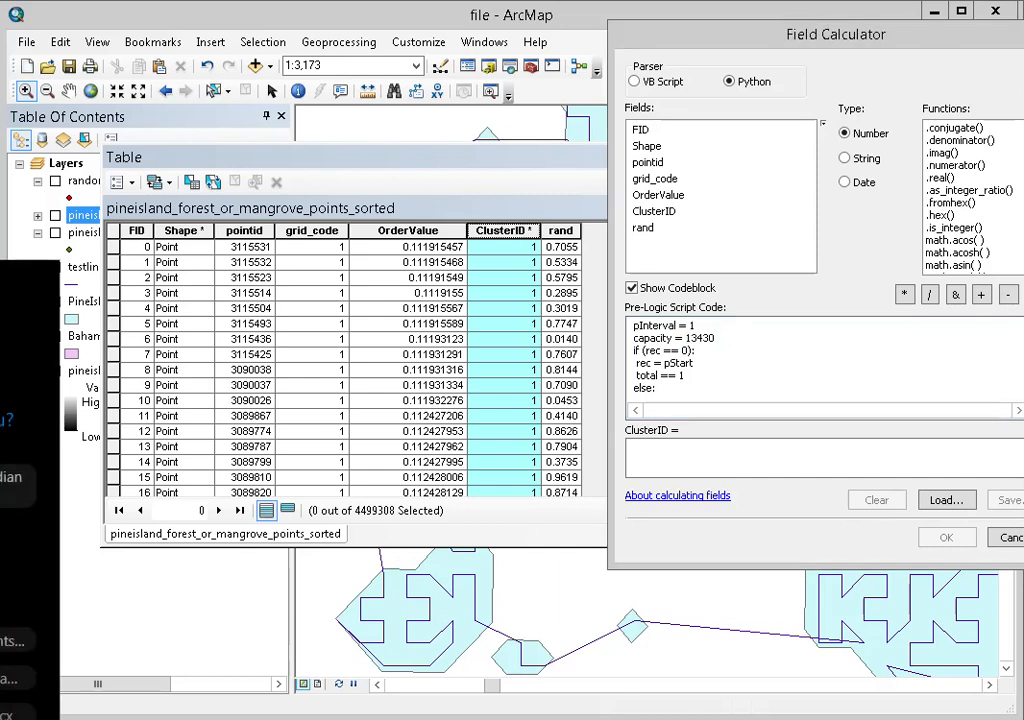
type("n")
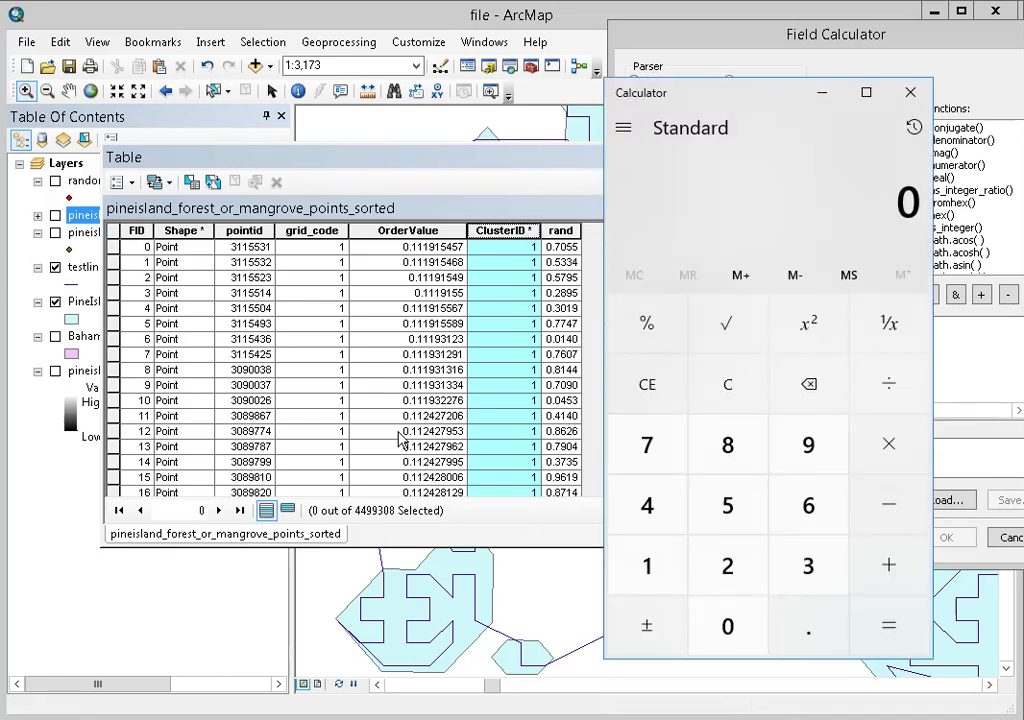
Divide 4499308 by 335 in the Calculator, highlight the whole-number part of the result, and close the Calculator
double_click(651, 508)
left_click(816, 440)
left_click(816, 440)
left_click(832, 576)
left_click(733, 634)
left_click(726, 472)
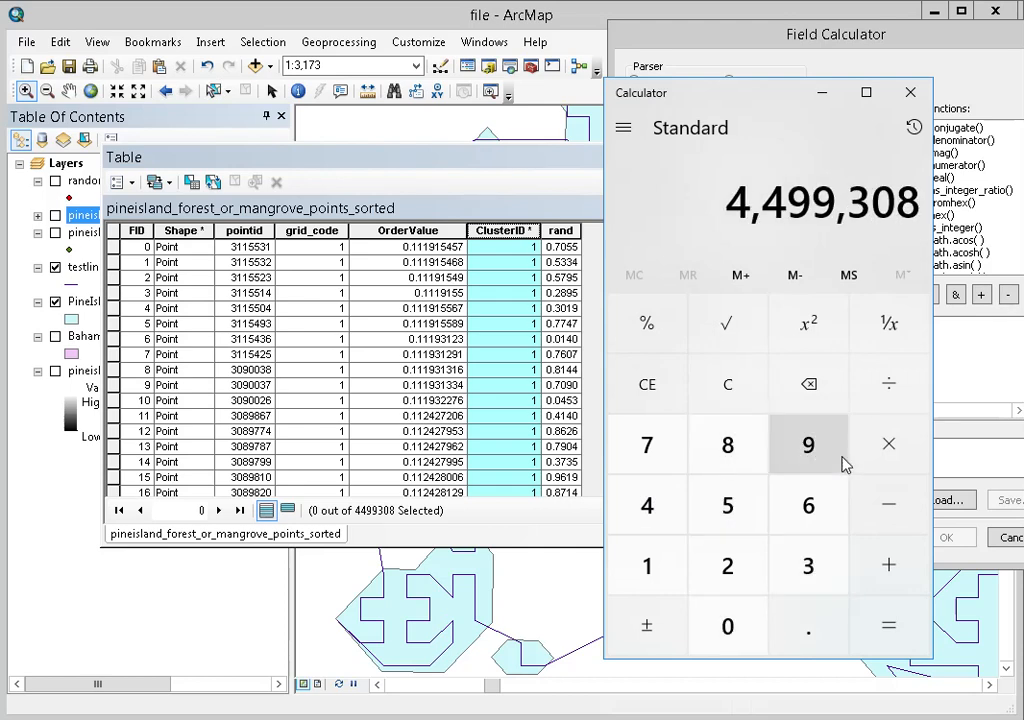
left_click(897, 386)
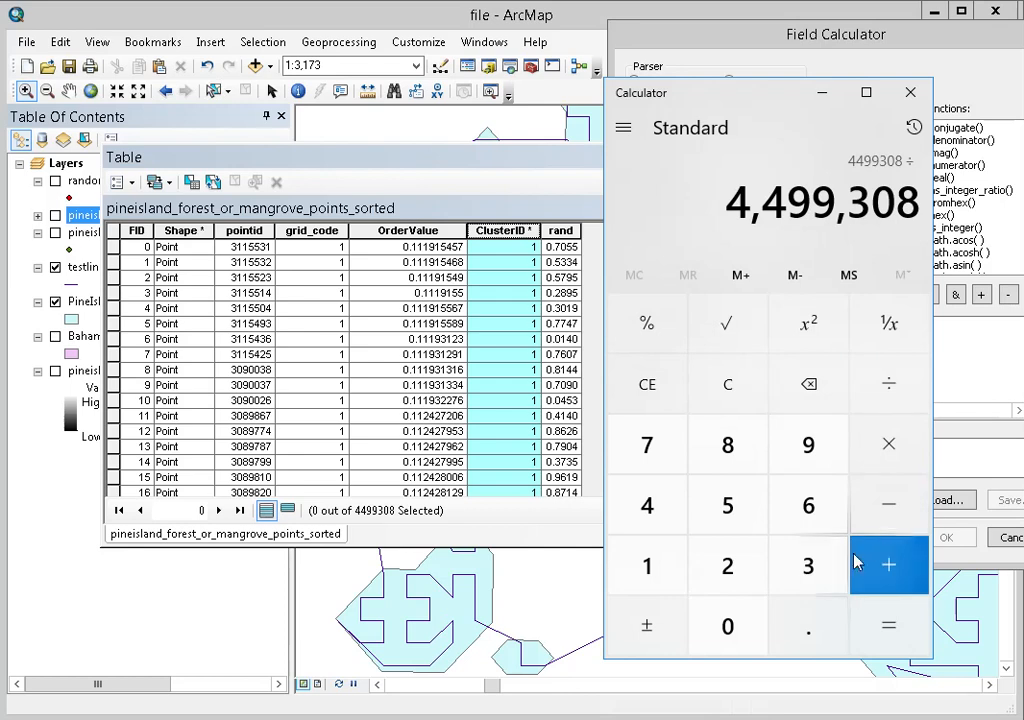
double_click(825, 574)
left_click(736, 522)
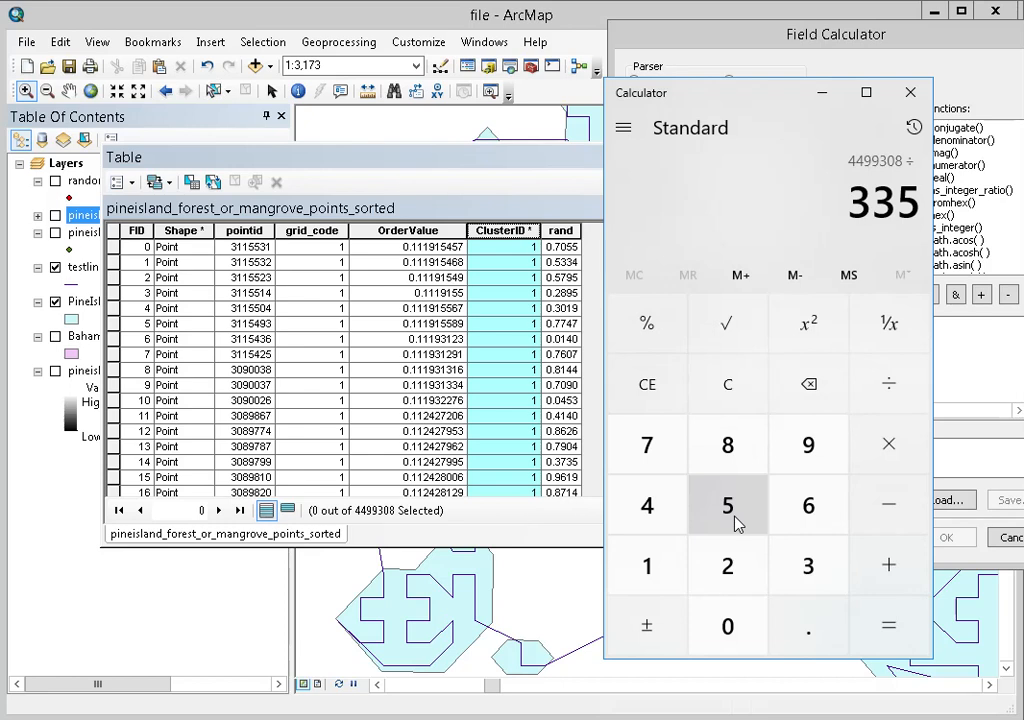
left_click(917, 617)
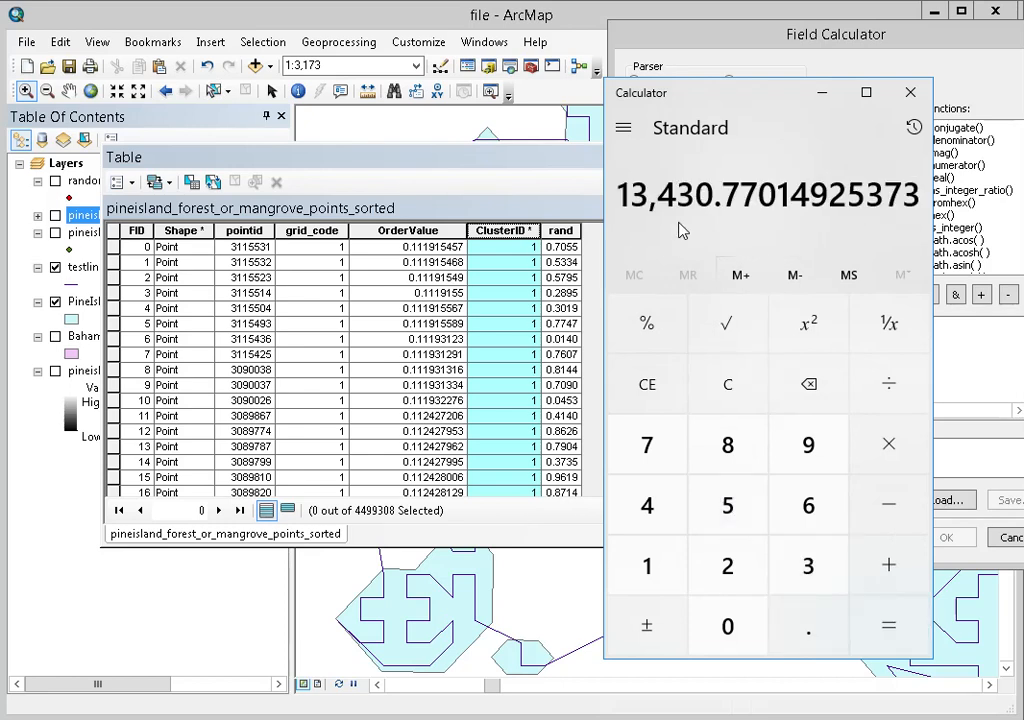
left_click_drag(620, 195, 714, 197)
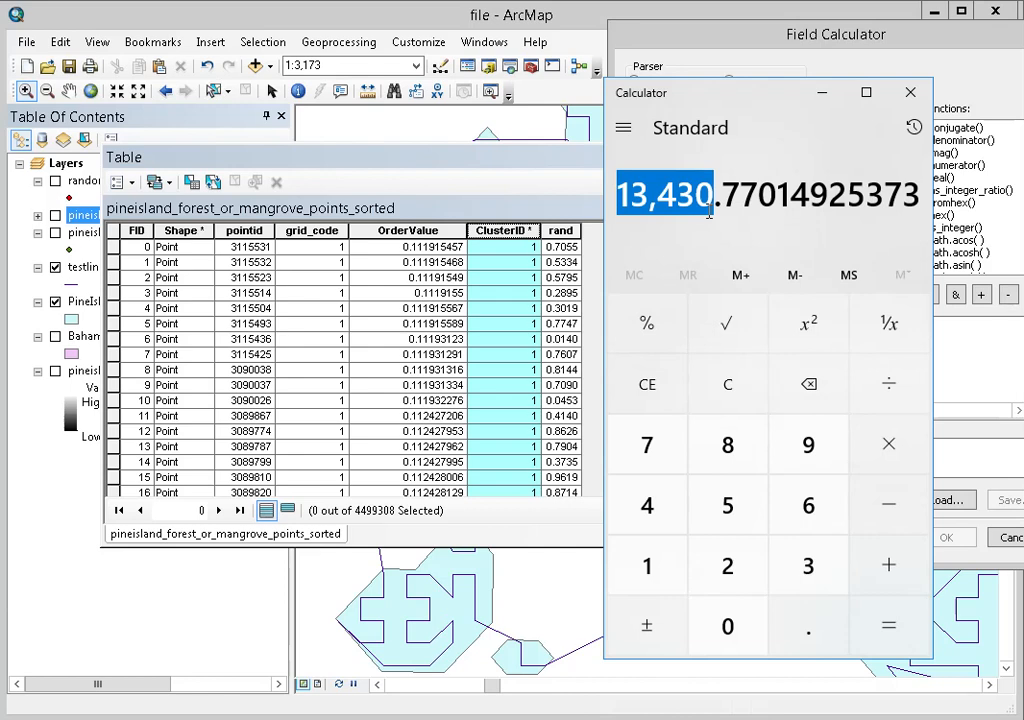
left_click(912, 97)
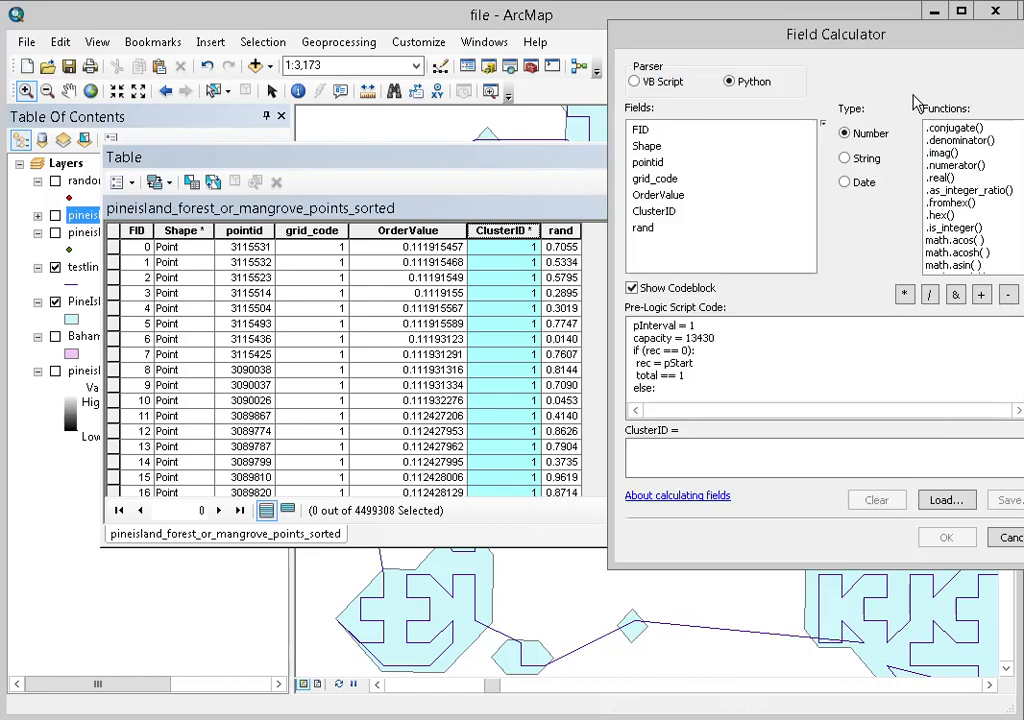
Review the capacity value and the script's opening conditional lines that compare rec with 0 and total with capacity
double_click(704, 339)
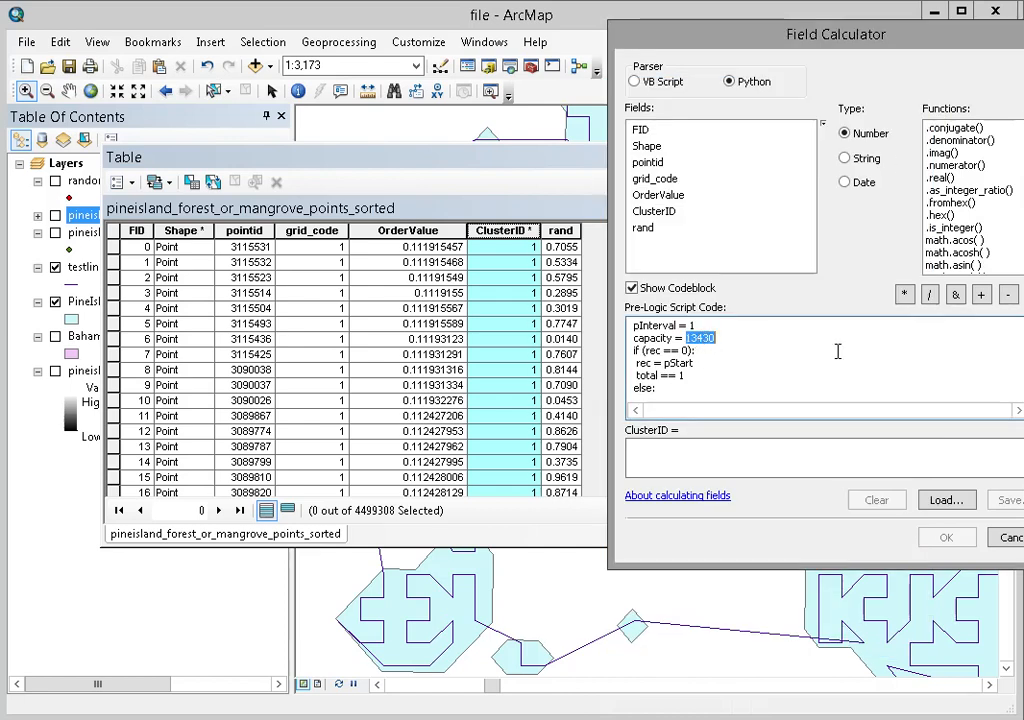
left_click_drag(680, 27, 615, 66)
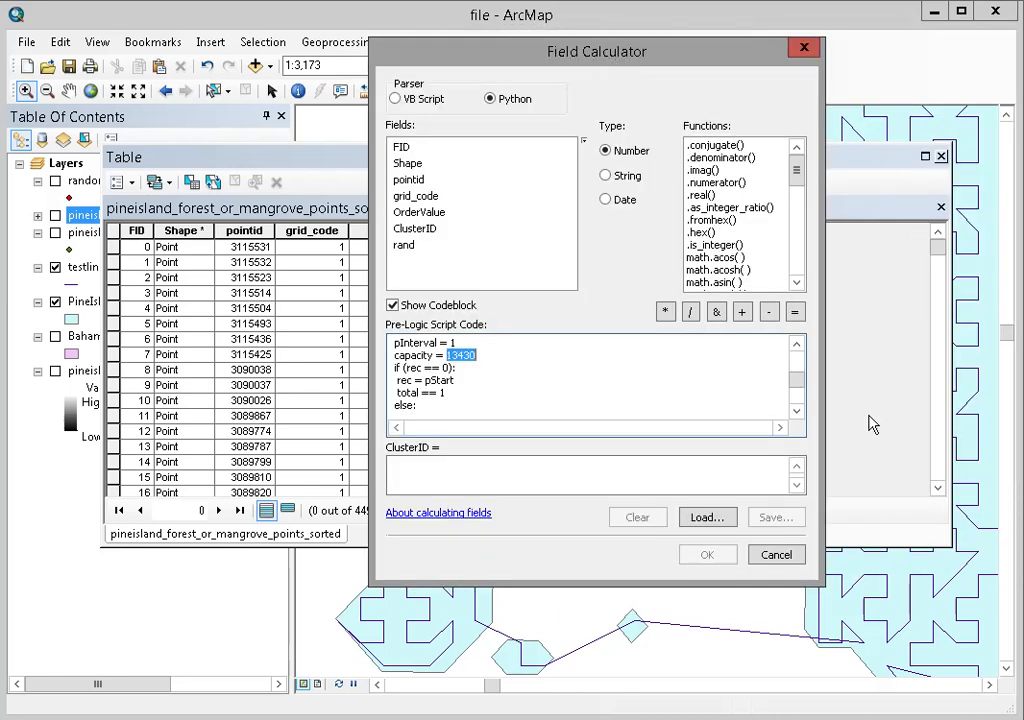
left_click(797, 413)
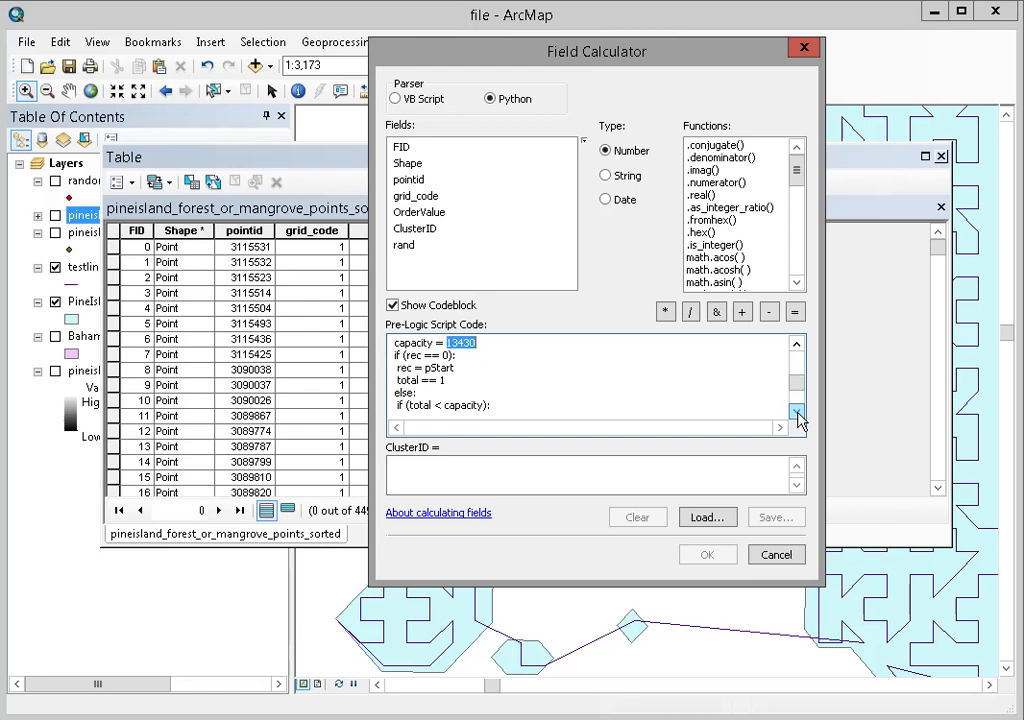
left_click_drag(394, 355, 497, 404)
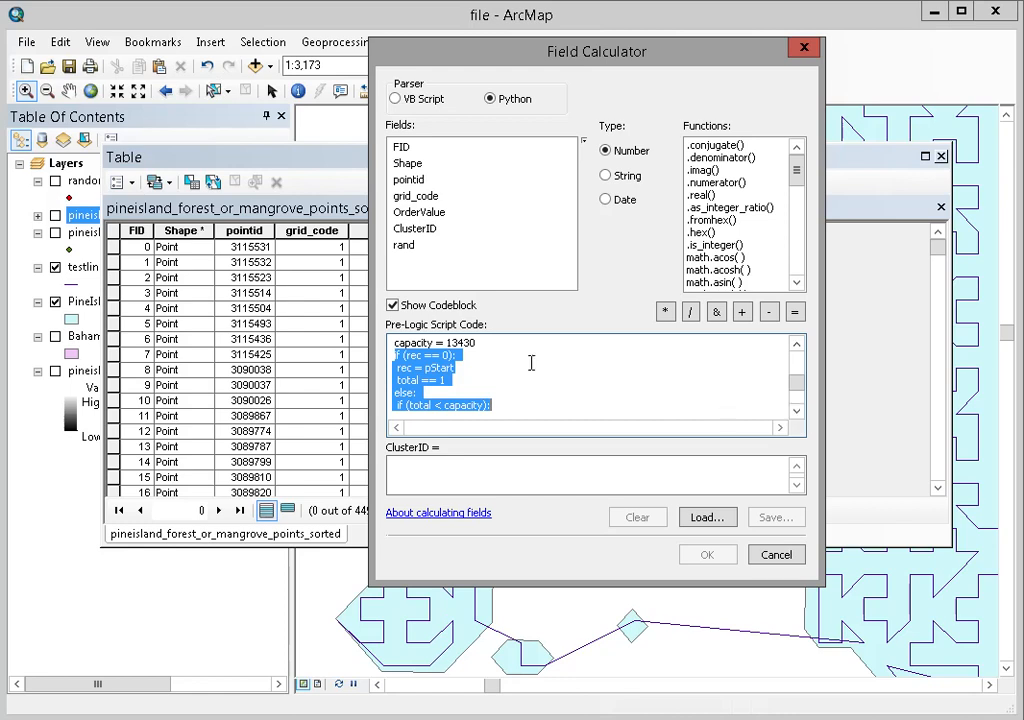
left_click_drag(480, 344, 445, 343)
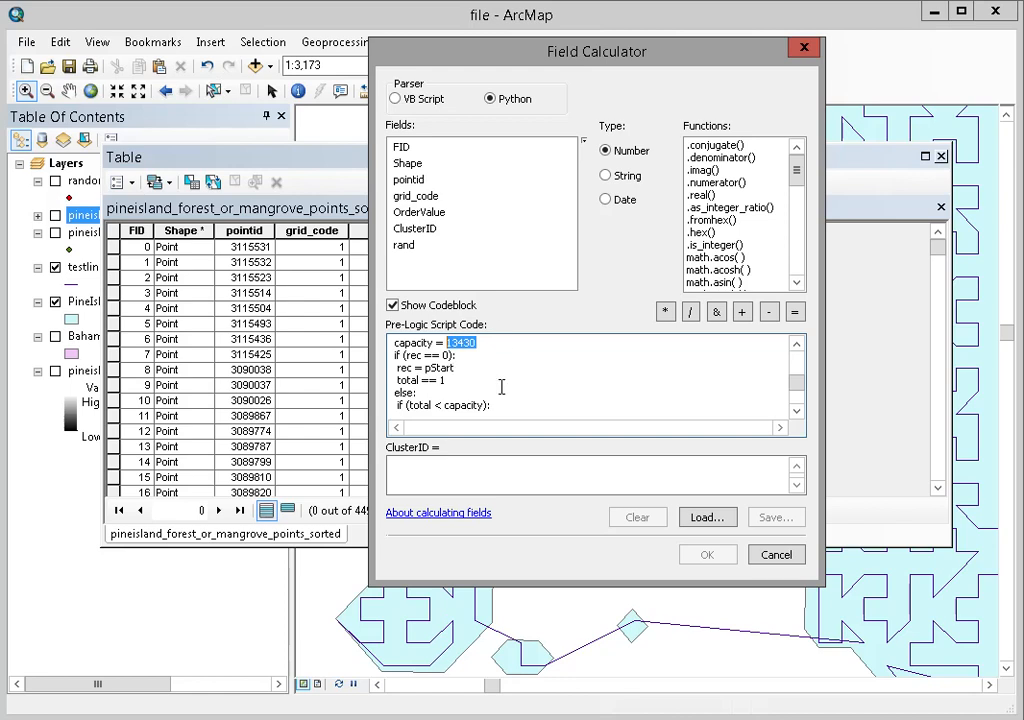
Review the rest of the script, including the total and rec increments and the return rec line
left_click(796, 410)
left_click(796, 410)
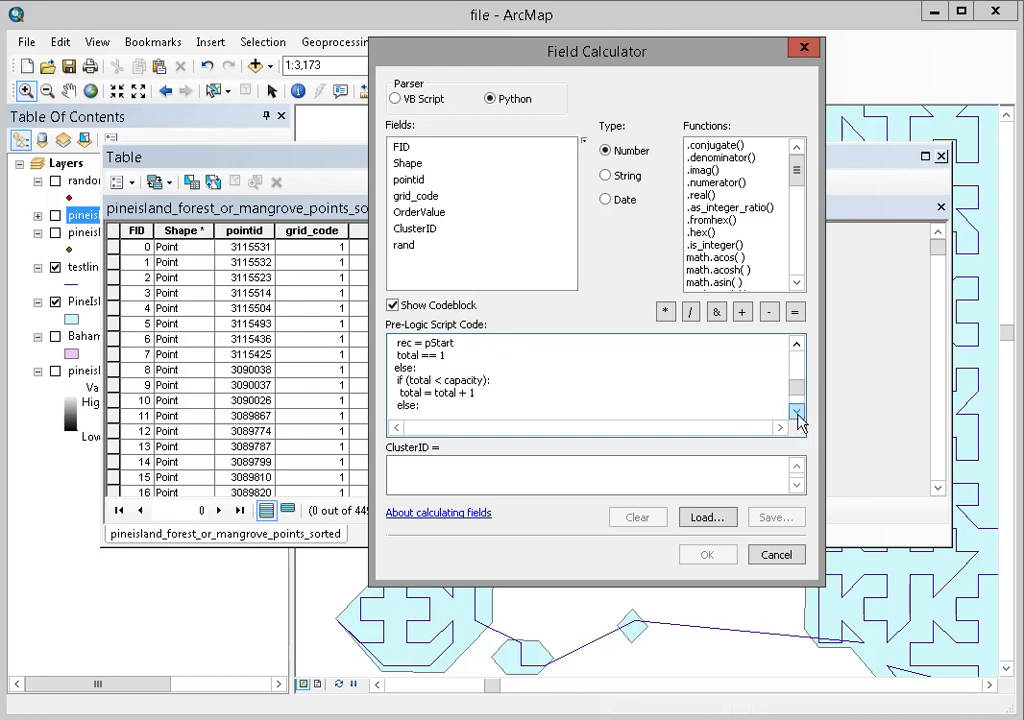
left_click(796, 410)
left_click(796, 410)
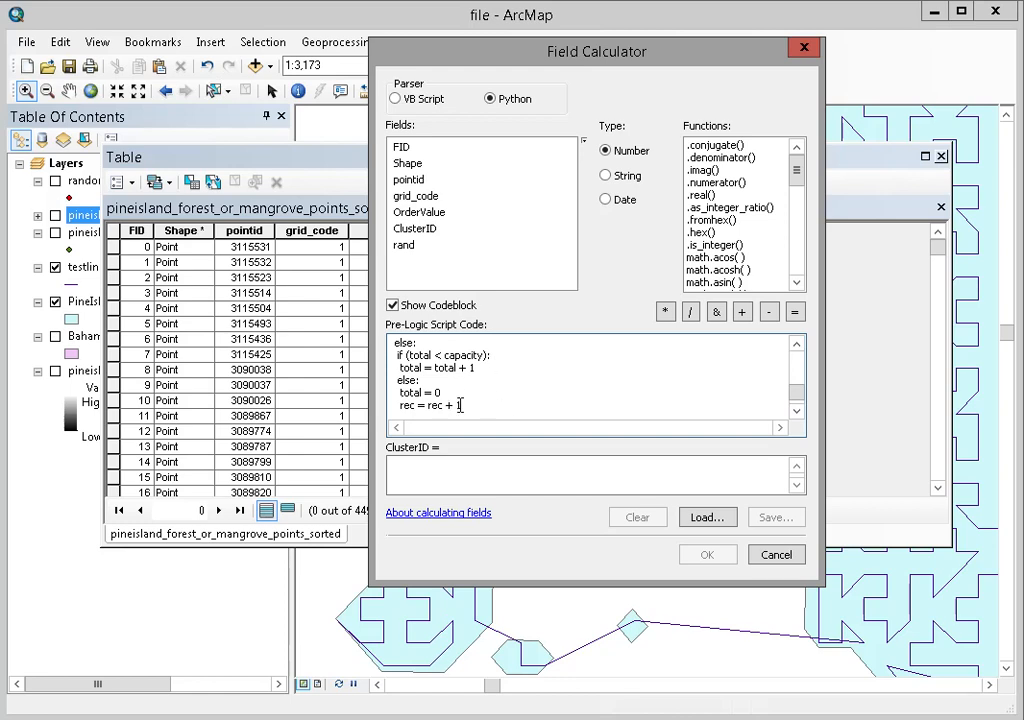
left_click_drag(461, 404, 424, 410)
left_click(797, 411)
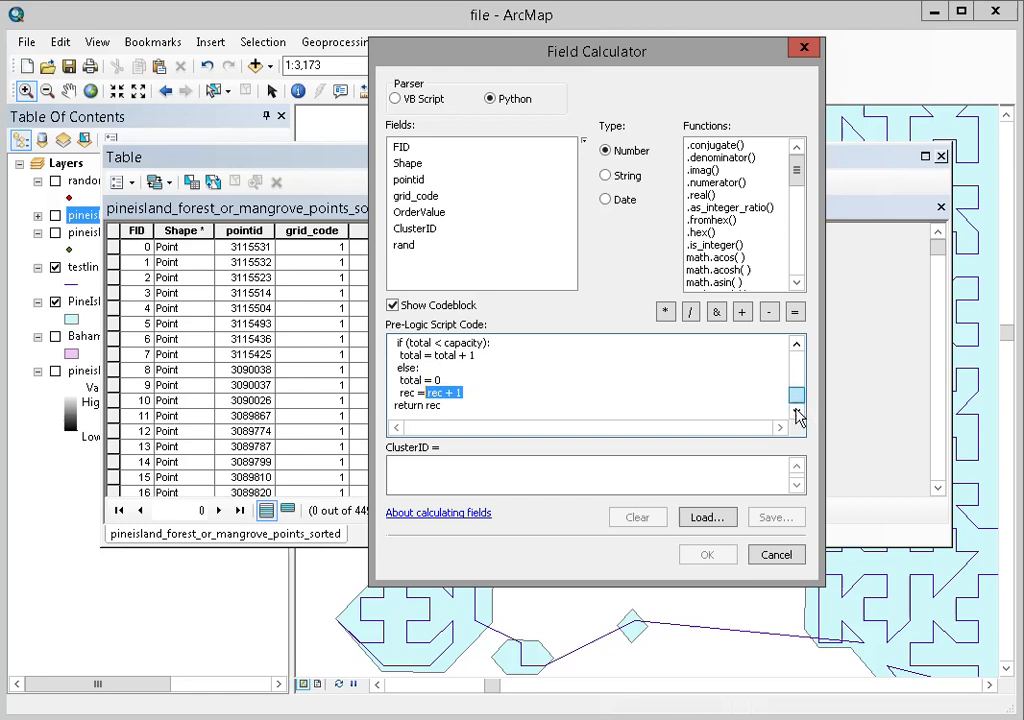
left_click(441, 406)
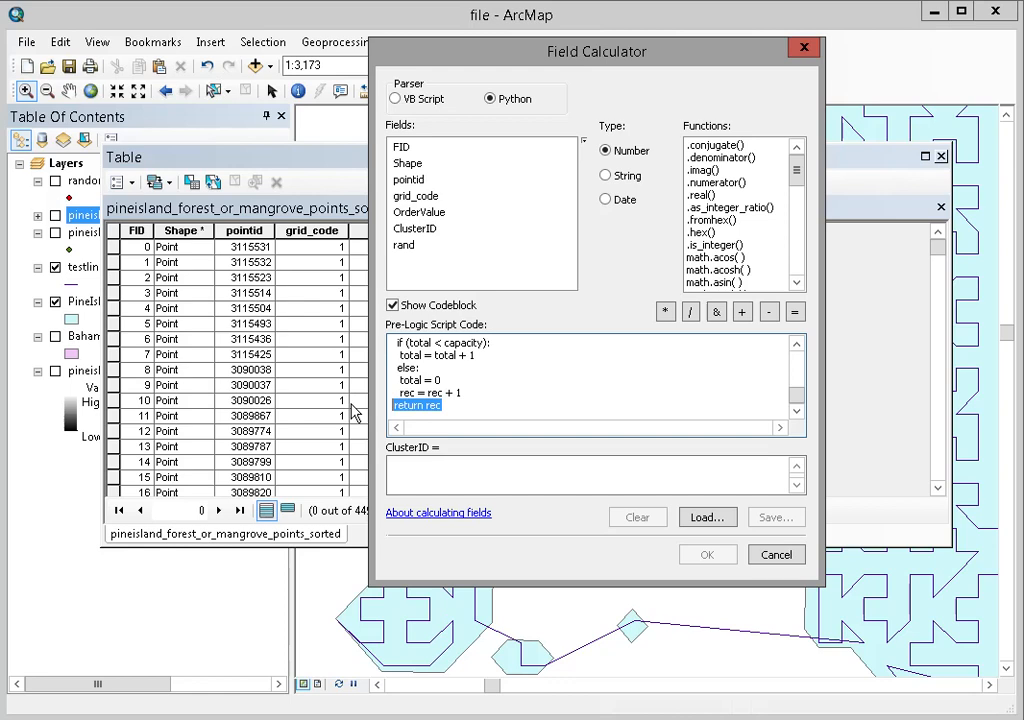
left_click(440, 406)
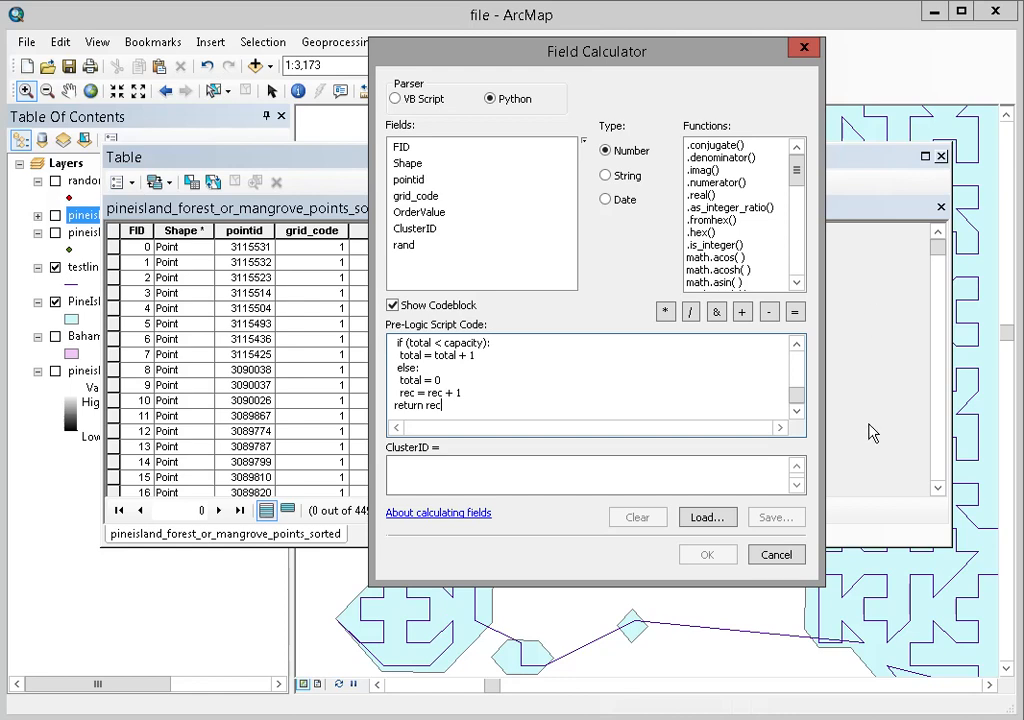
mouse_move(800, 400)
left_mouse_down()
mouse_move(800, 348)
mouse_move(800, 405)
left_mouse_up()
Copy autoIncrement() from the script's function definition and paste it as the ClusterID expression
left_click_drag(798, 393, 800, 345)
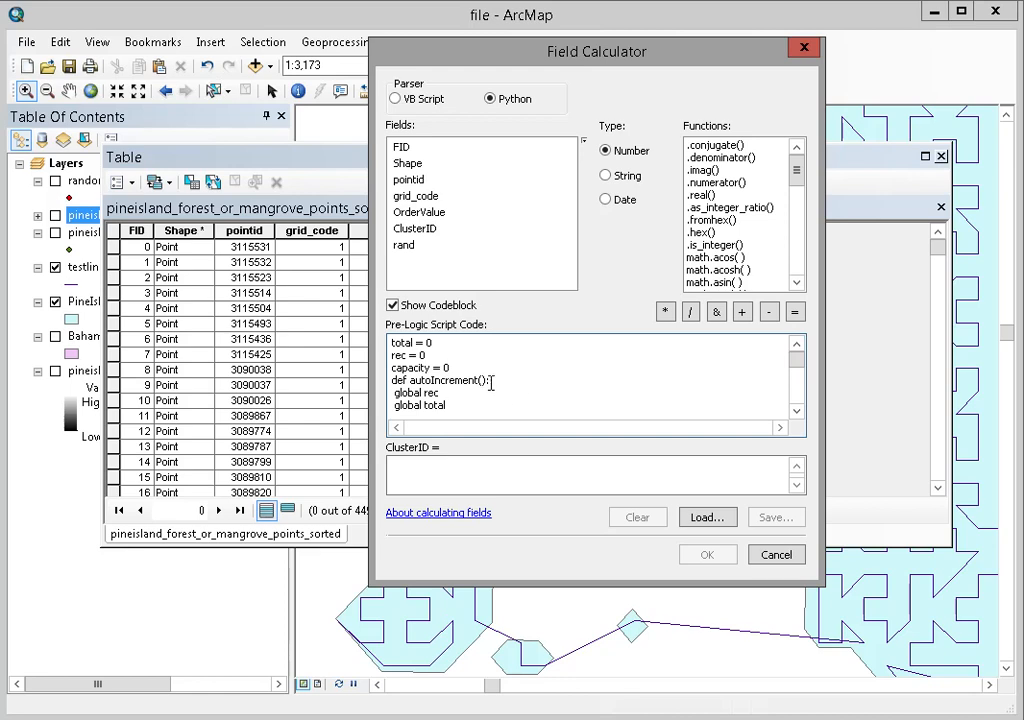
left_click_drag(488, 381, 410, 381)
key("ctrl+c")
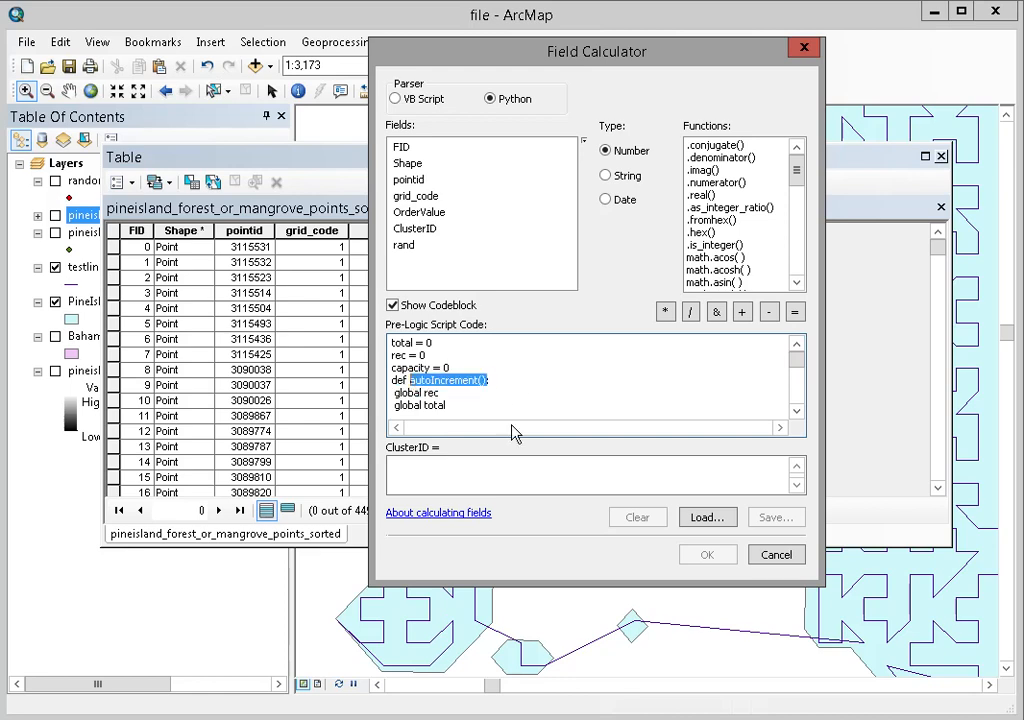
left_click(440, 470)
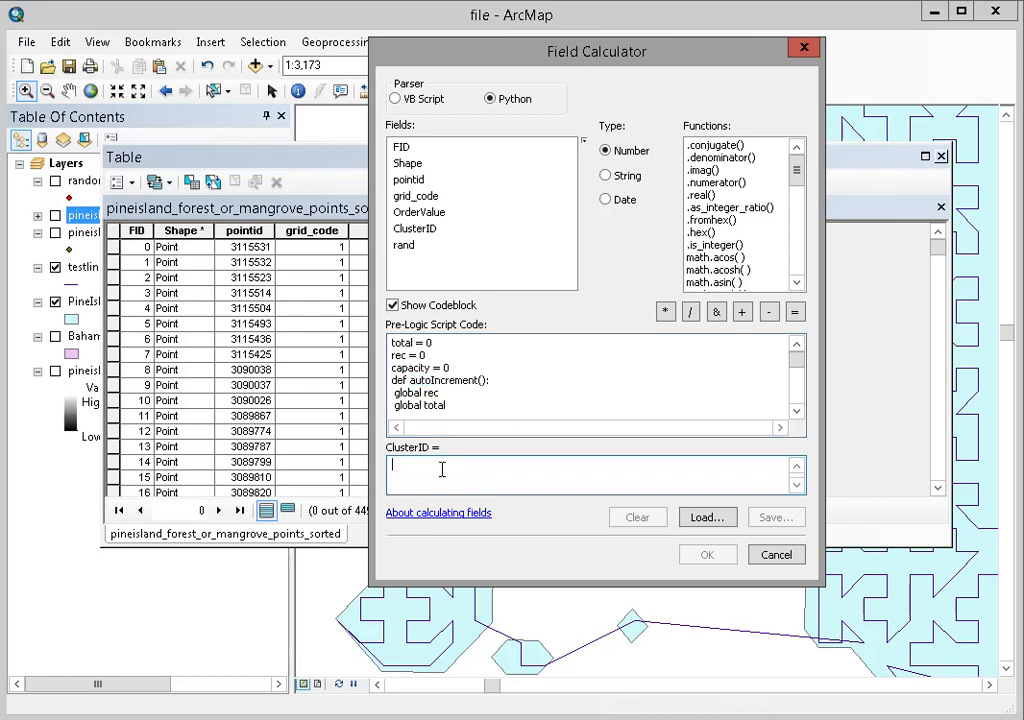
key("ctrl+v")
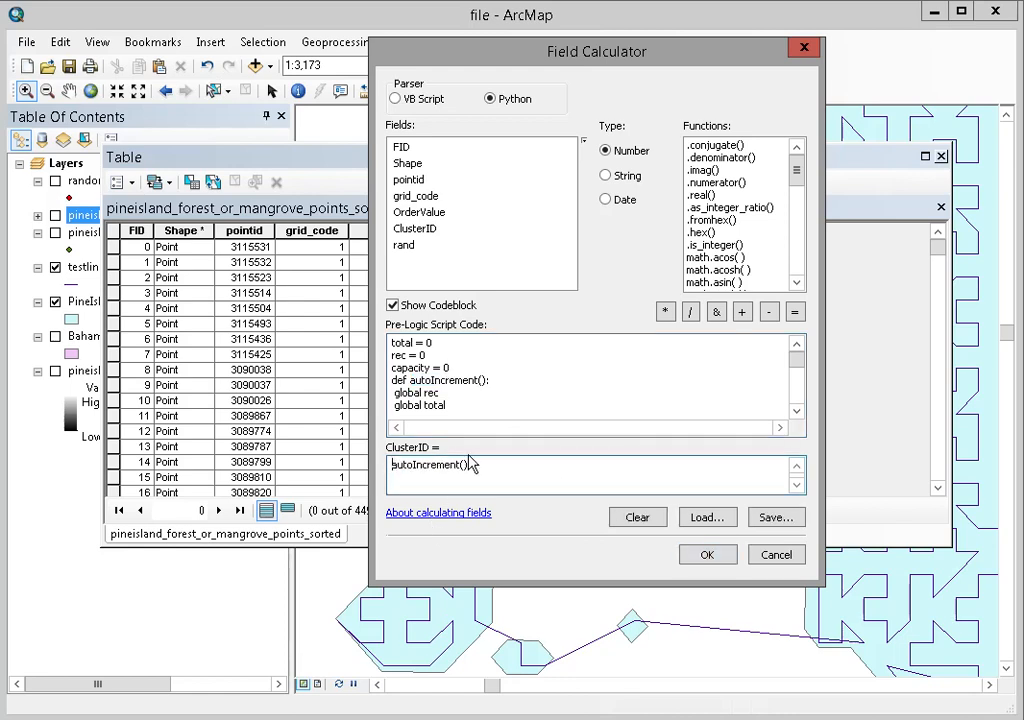
Move the Field Calculator aside, run the ClusterID calculation and jump to the table's last record
left_click_drag(607, 60, 901, 45)
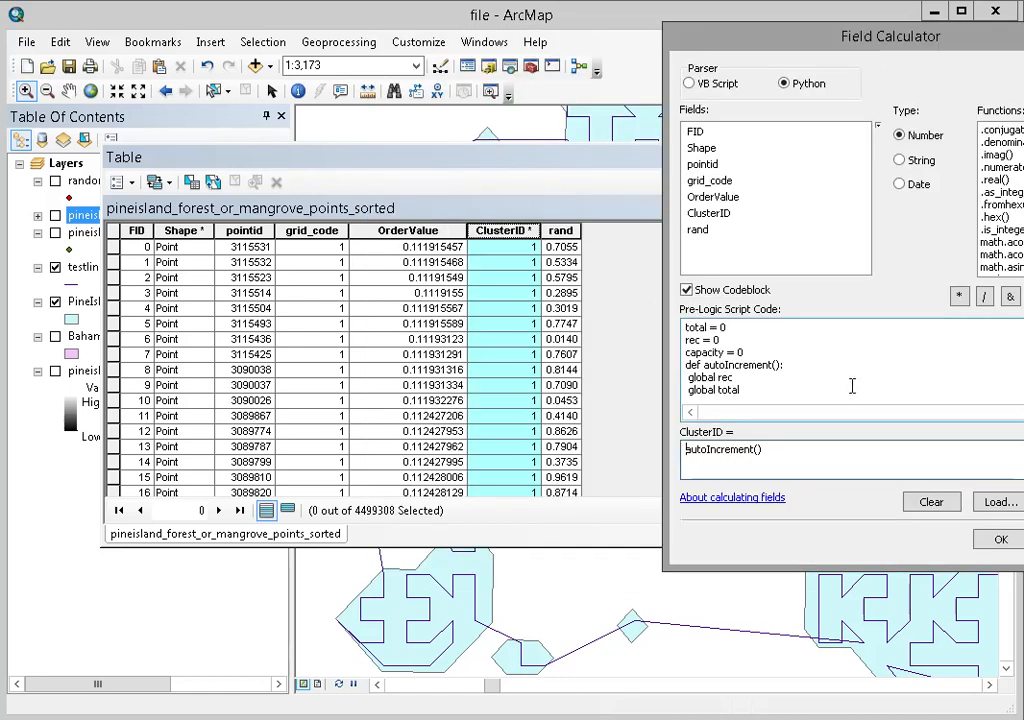
left_click(770, 452)
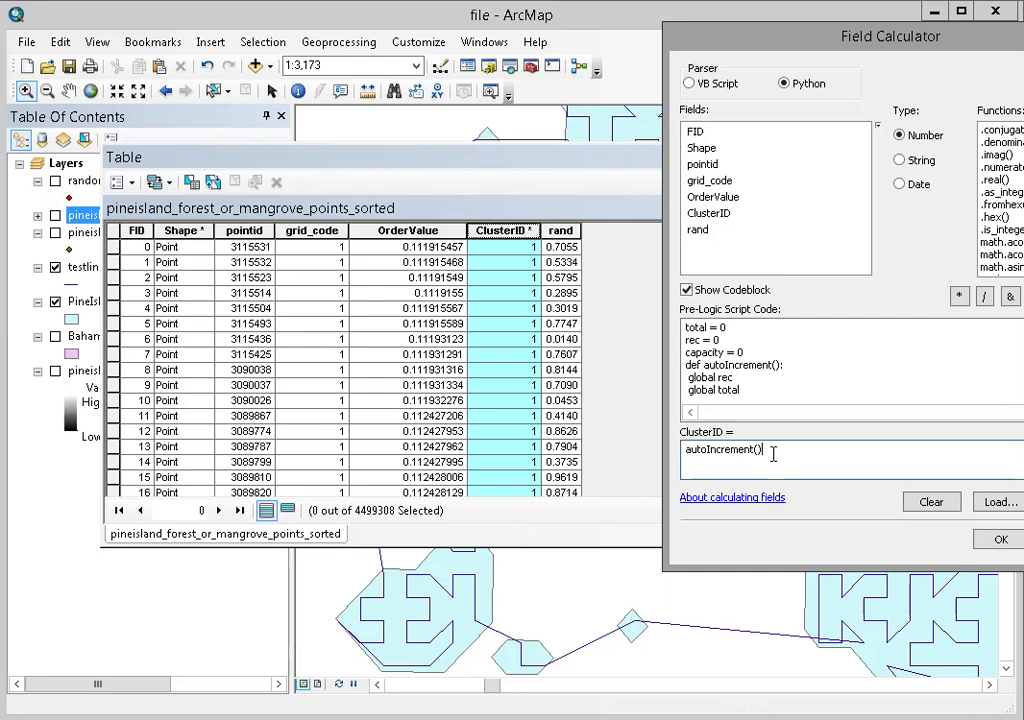
left_click(841, 377)
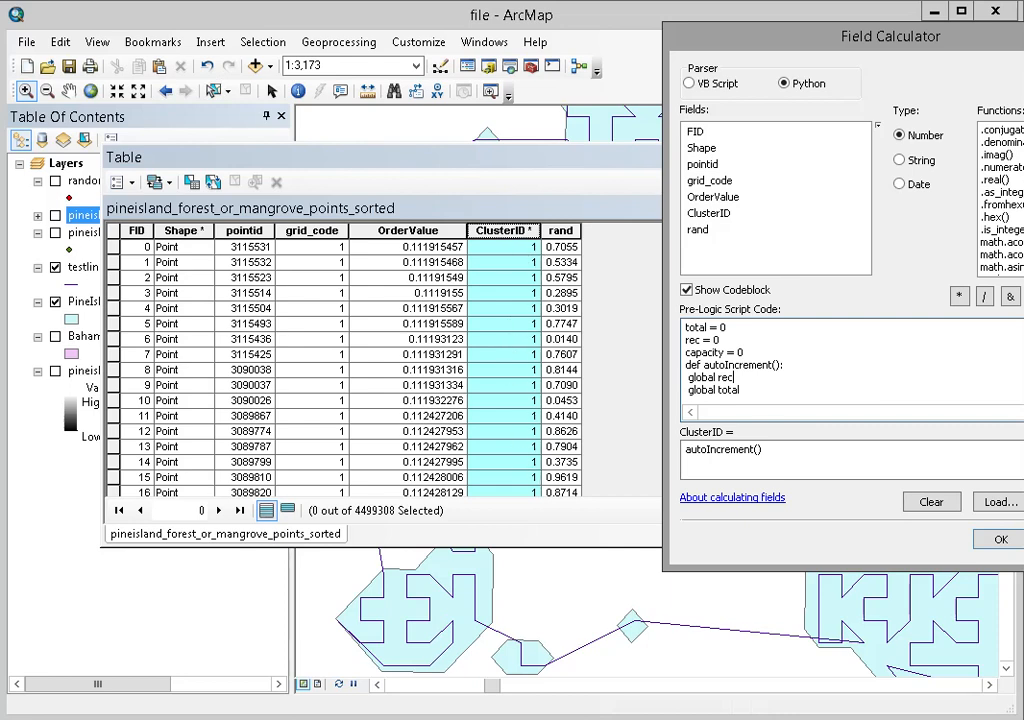
left_click(993, 540)
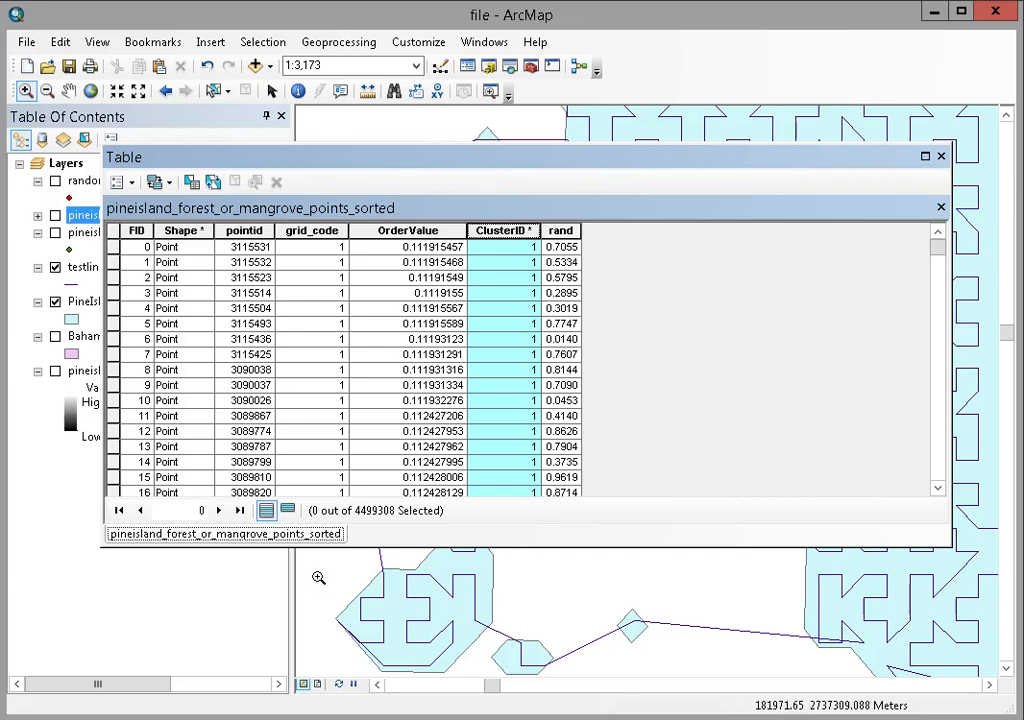
left_click(240, 512)
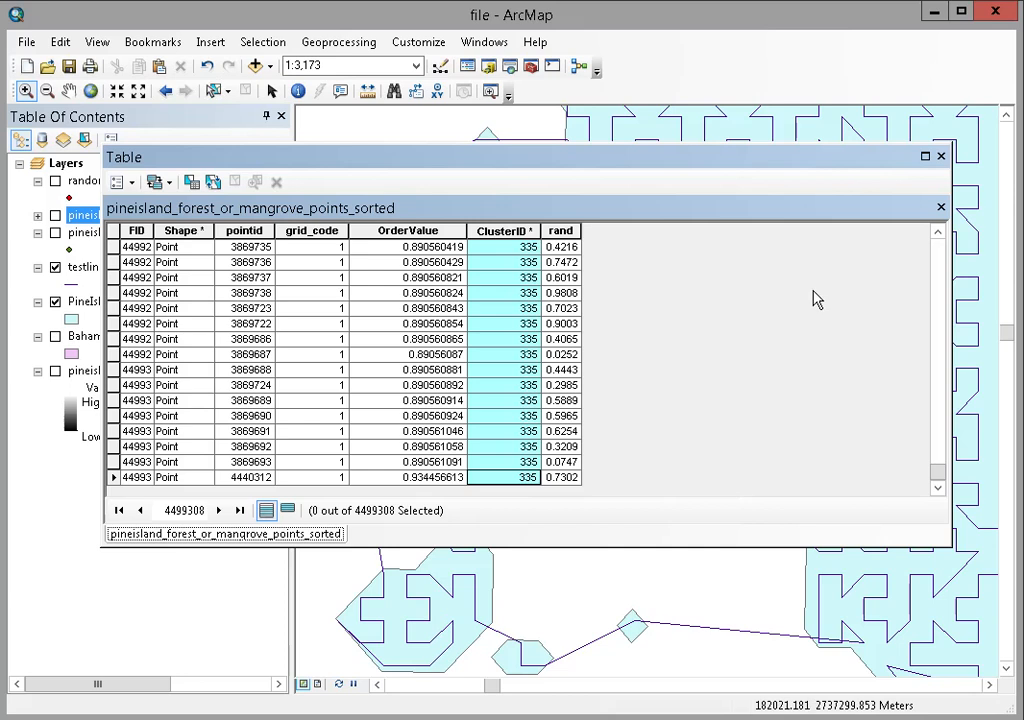
Close the attribute table and hide the testline and PineIslands_ForestMangrove_Merge layers
left_click(941, 157)
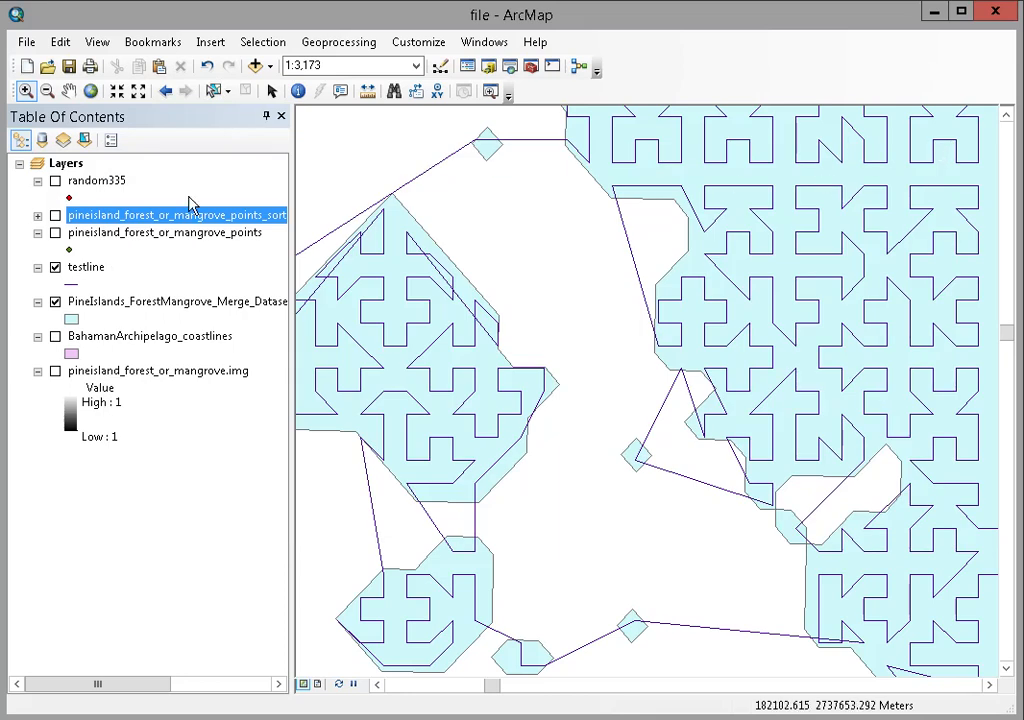
left_click(38, 224)
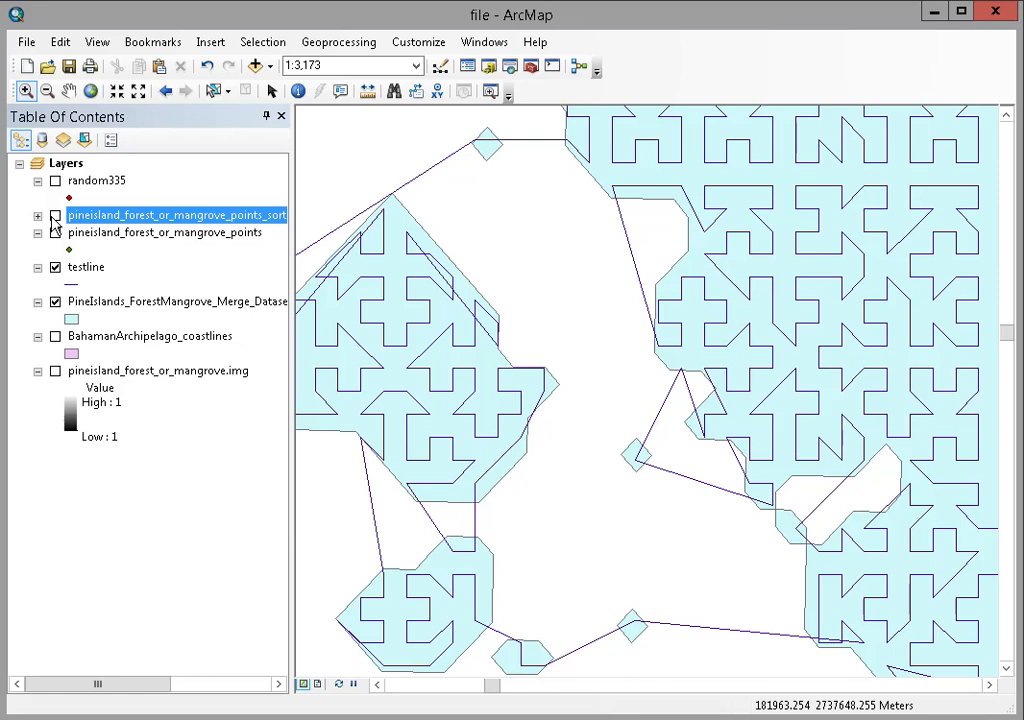
left_click(55, 267)
left_click(55, 302)
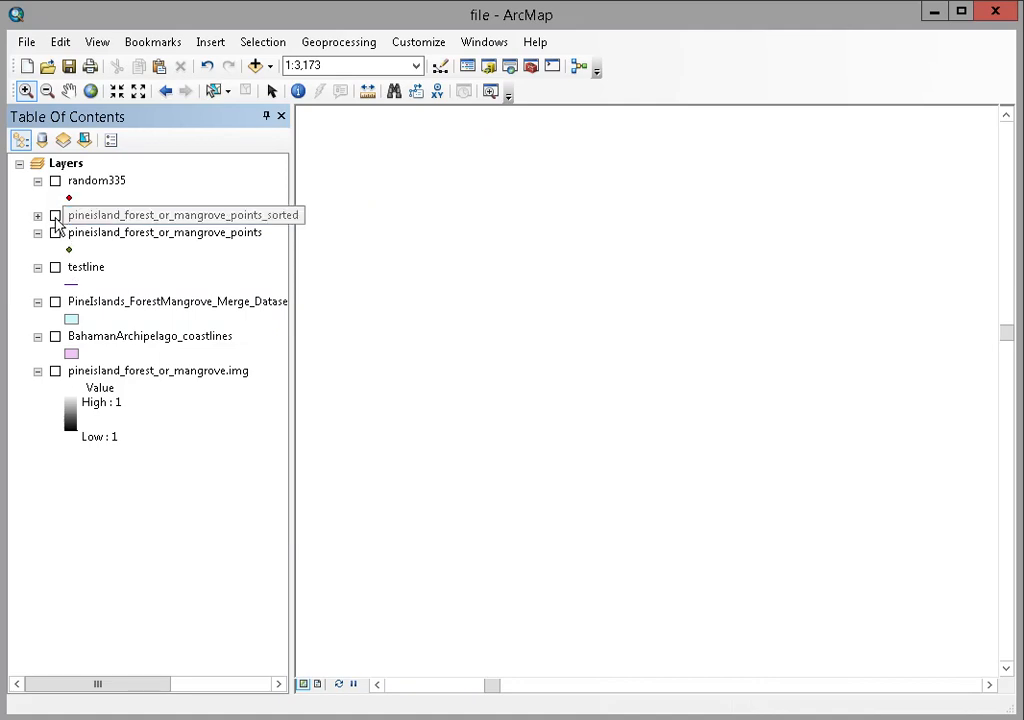
left_click(55, 216)
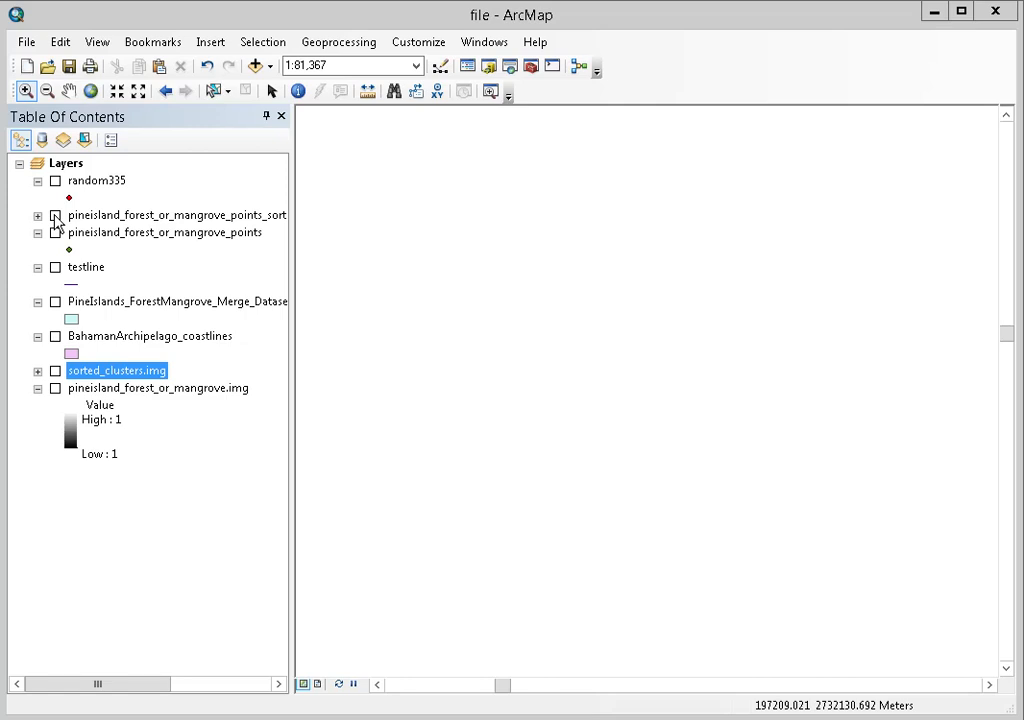
Search for "point to raster" and open the Point to Raster (Conversion) tool
left_click(497, 44)
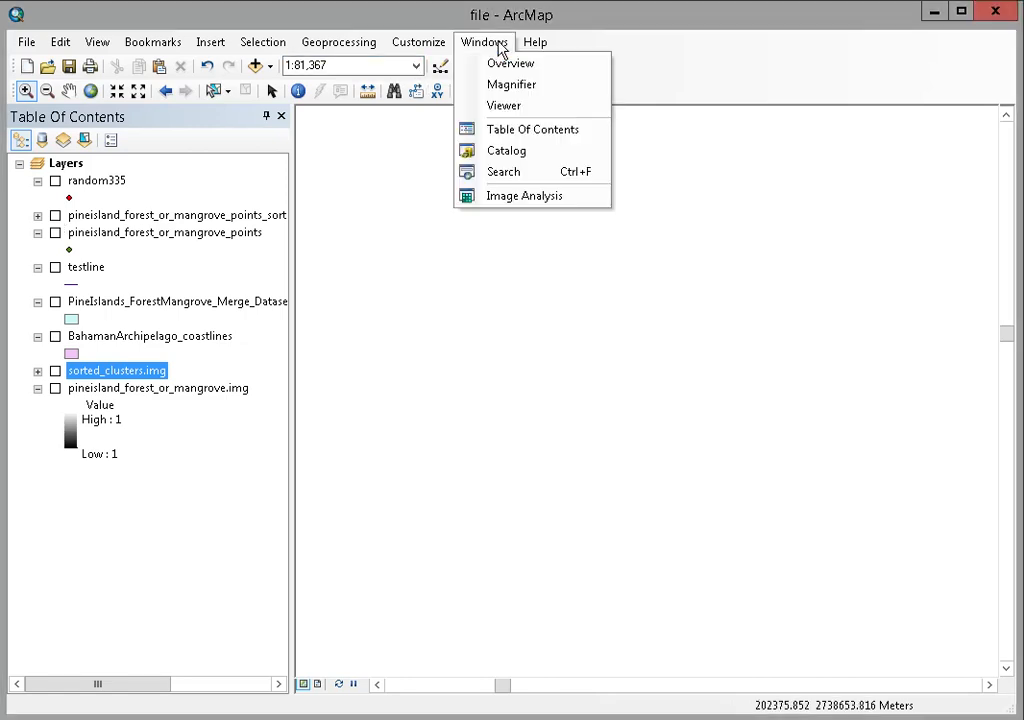
left_click(538, 173)
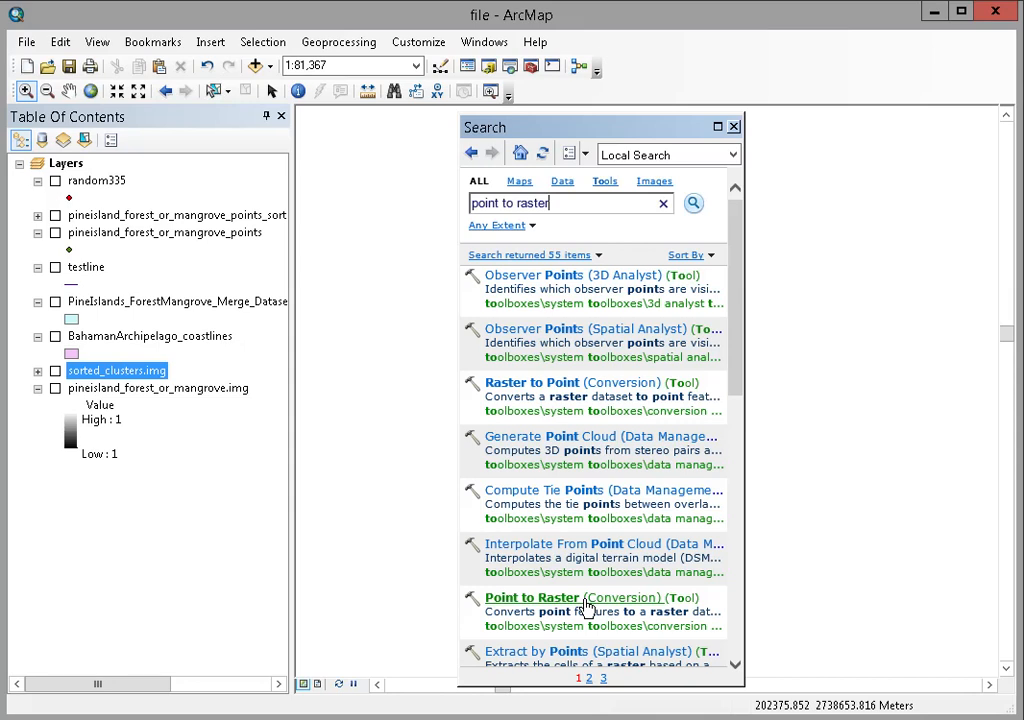
left_click(586, 602)
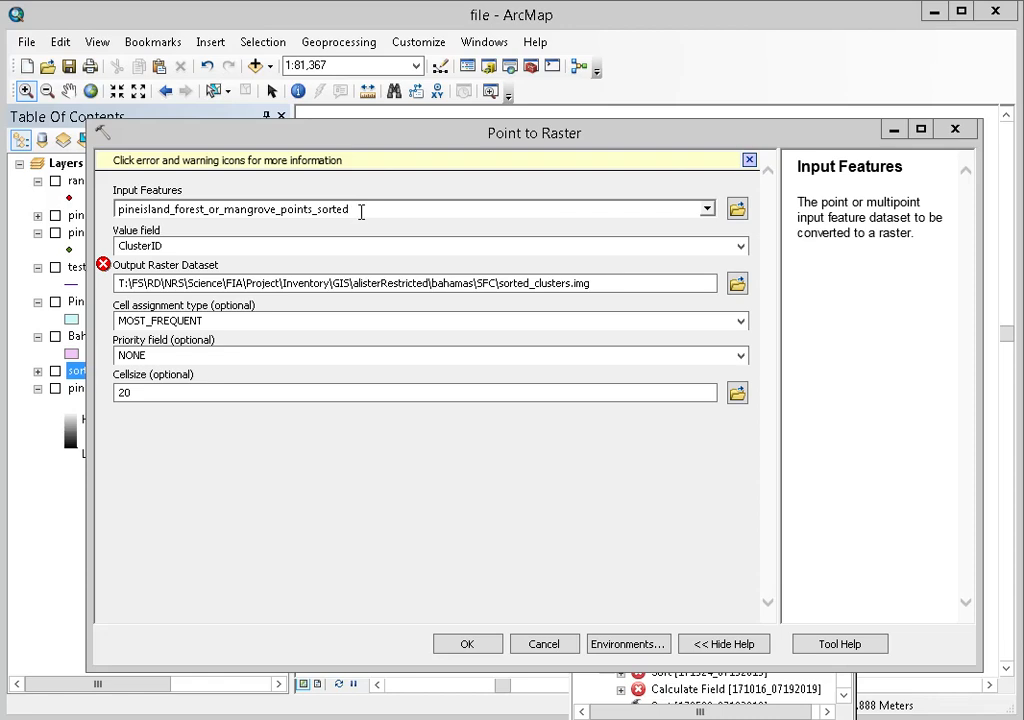
Review the Point to Raster value field, output raster dataset and cell size, and close the tool without running it
left_click(740, 246)
left_click(740, 250)
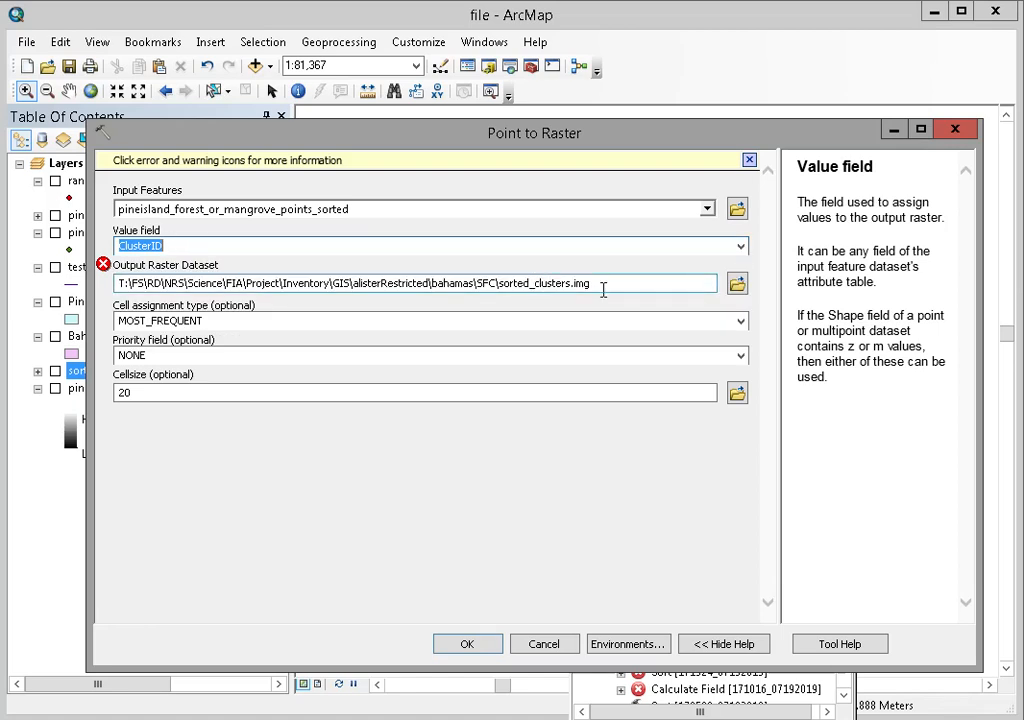
left_click_drag(599, 285, 437, 285)
left_click_drag(512, 290, 494, 288)
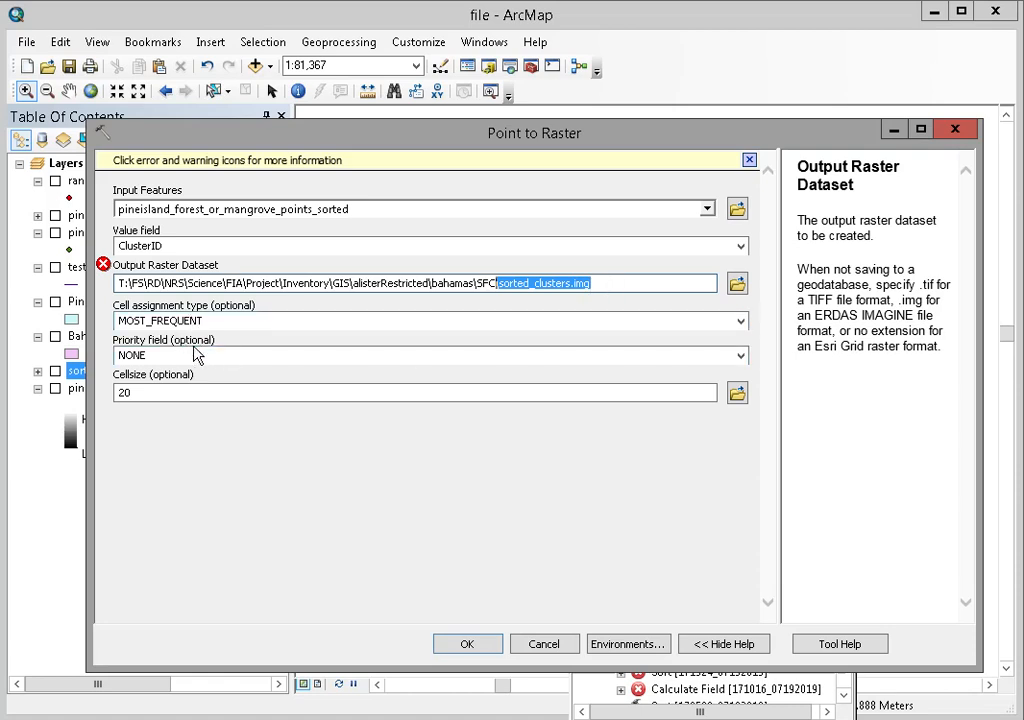
left_click(163, 392)
left_click_drag(81, 389, 67, 397)
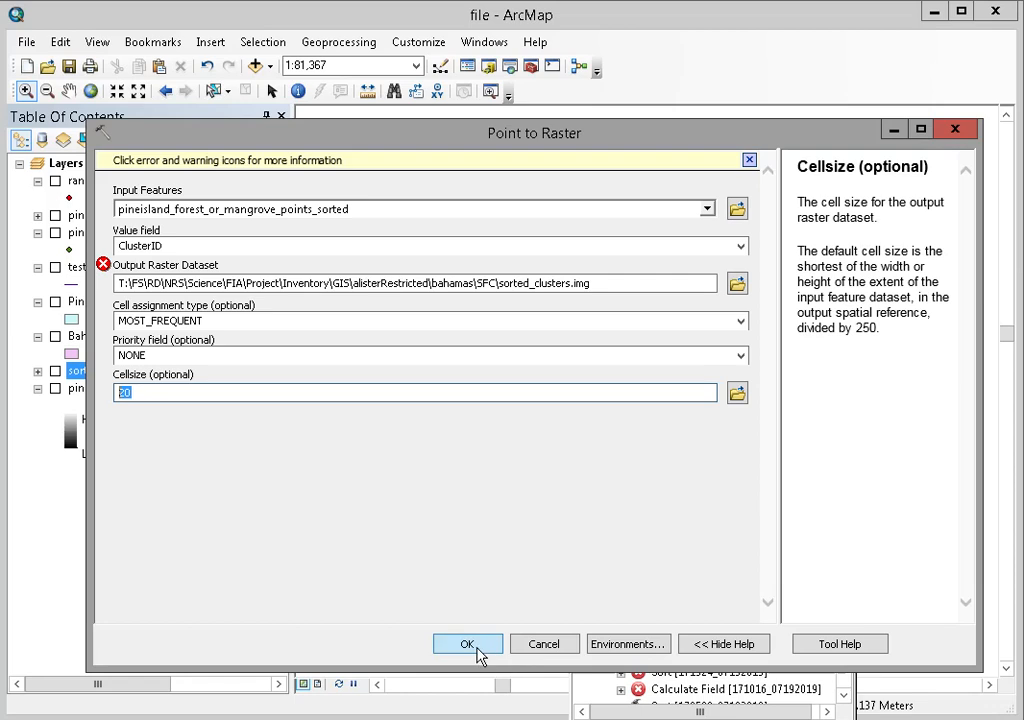
left_click(544, 644)
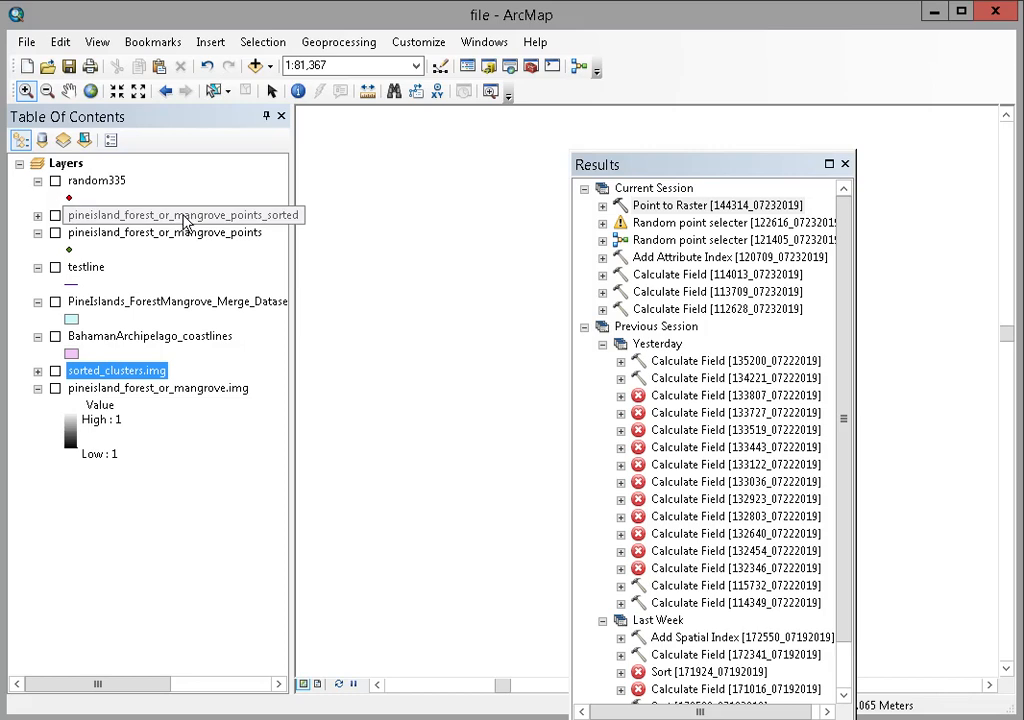
Examine the unique-values symbology and the cell counts per cluster of the sorted_clusters.img layer
double_click(97, 375)
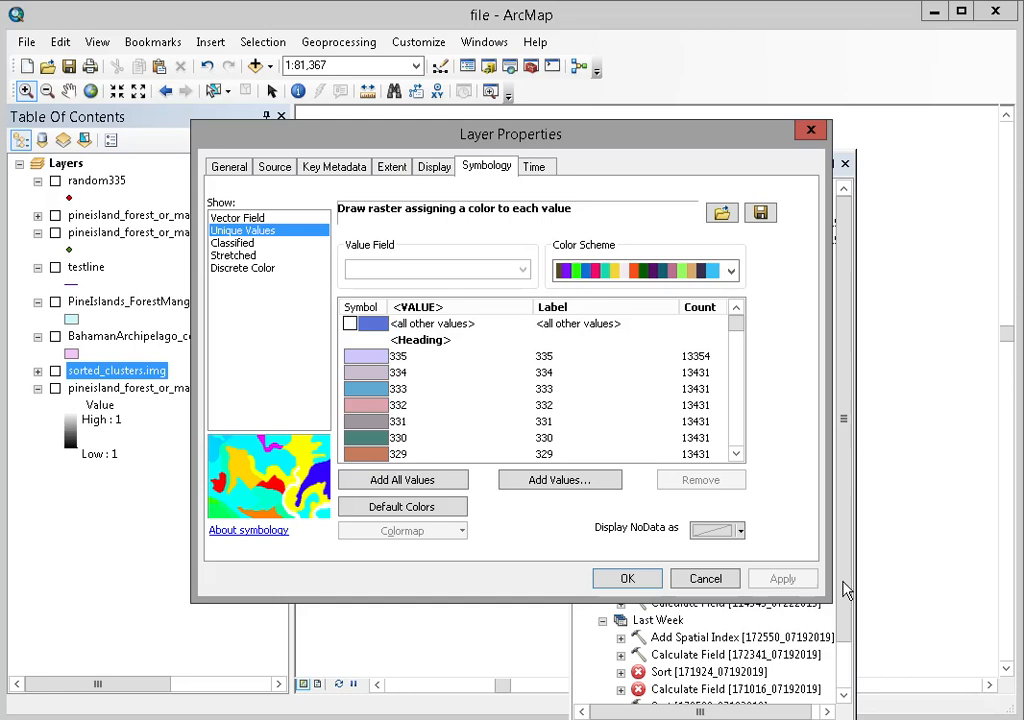
left_click(642, 585)
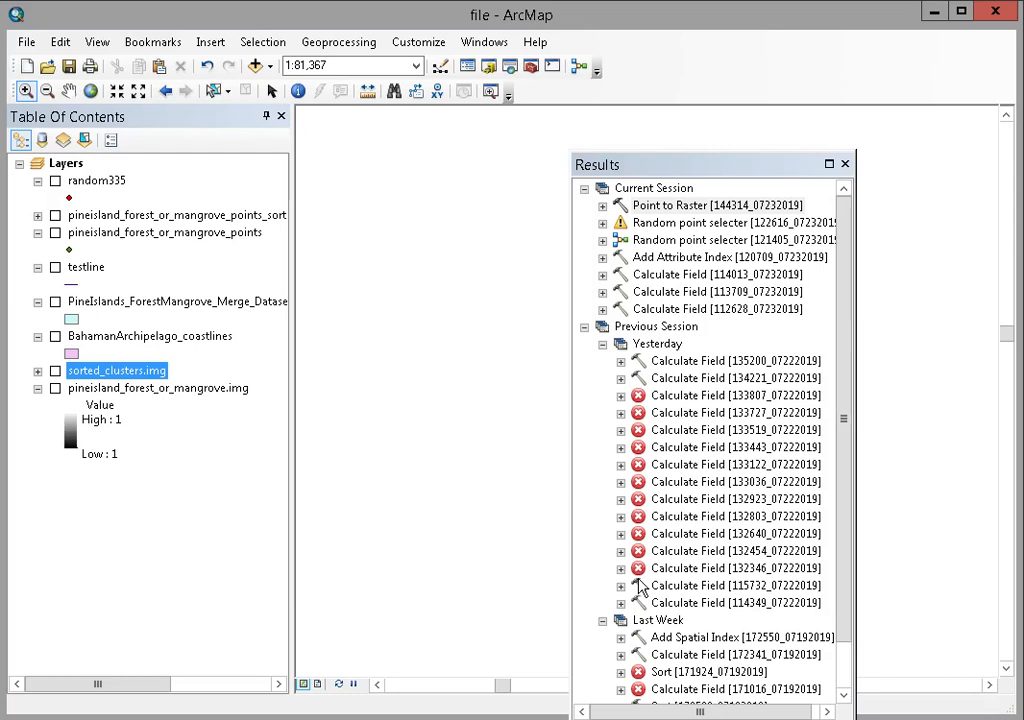
Turn on the sorted_clusters.img layer and zoom to its full extent
left_click(55, 370)
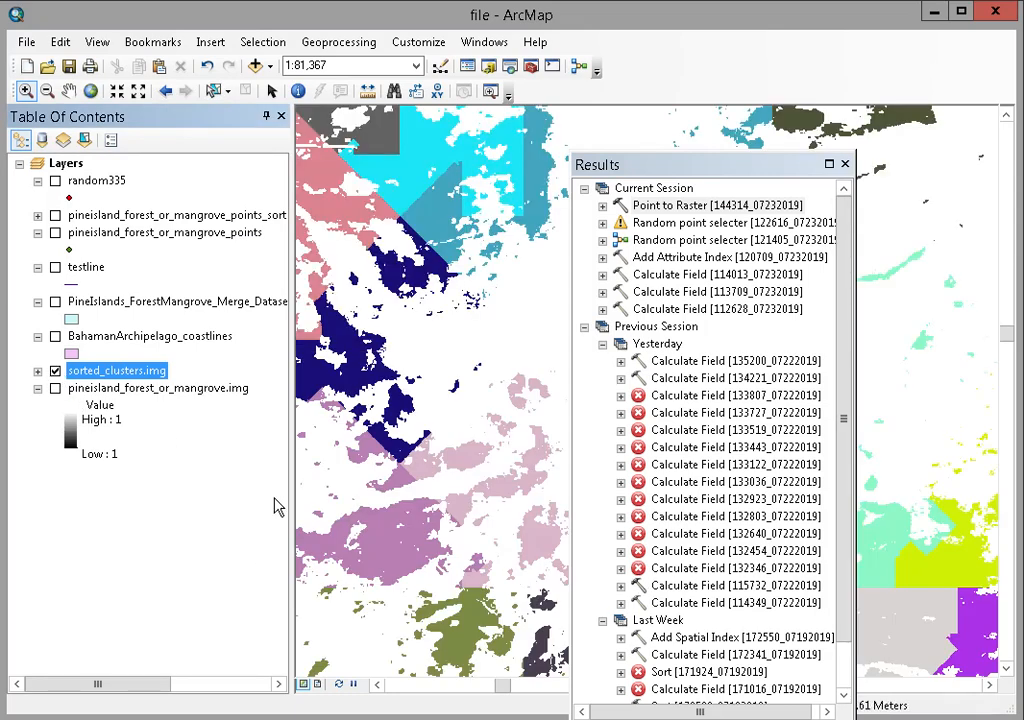
right_click(134, 376)
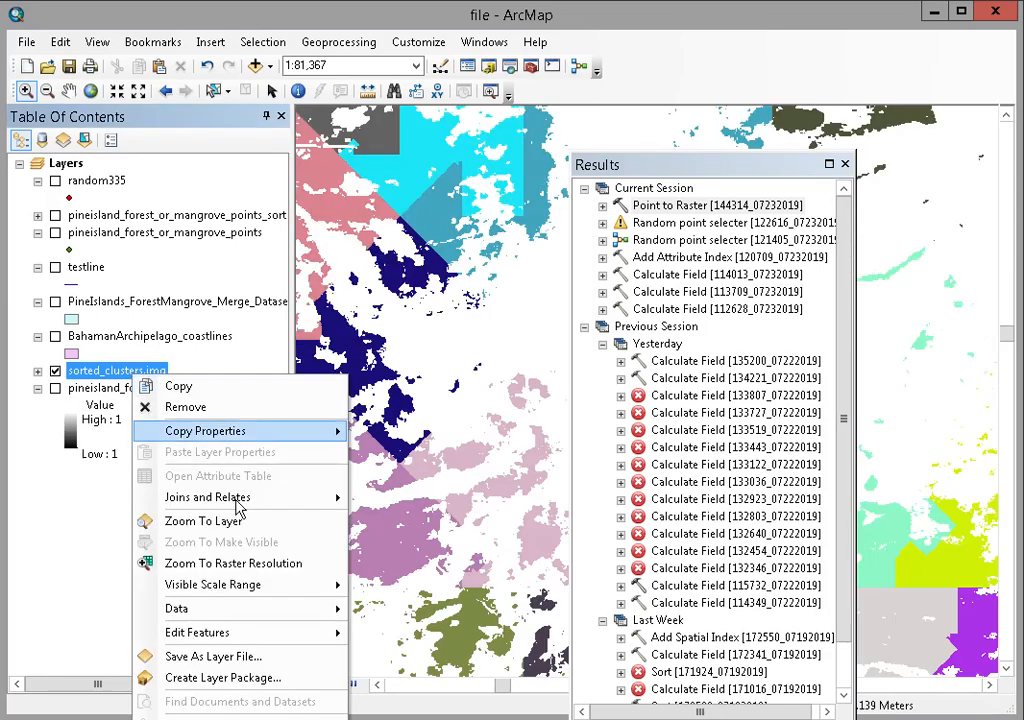
left_click(205, 521)
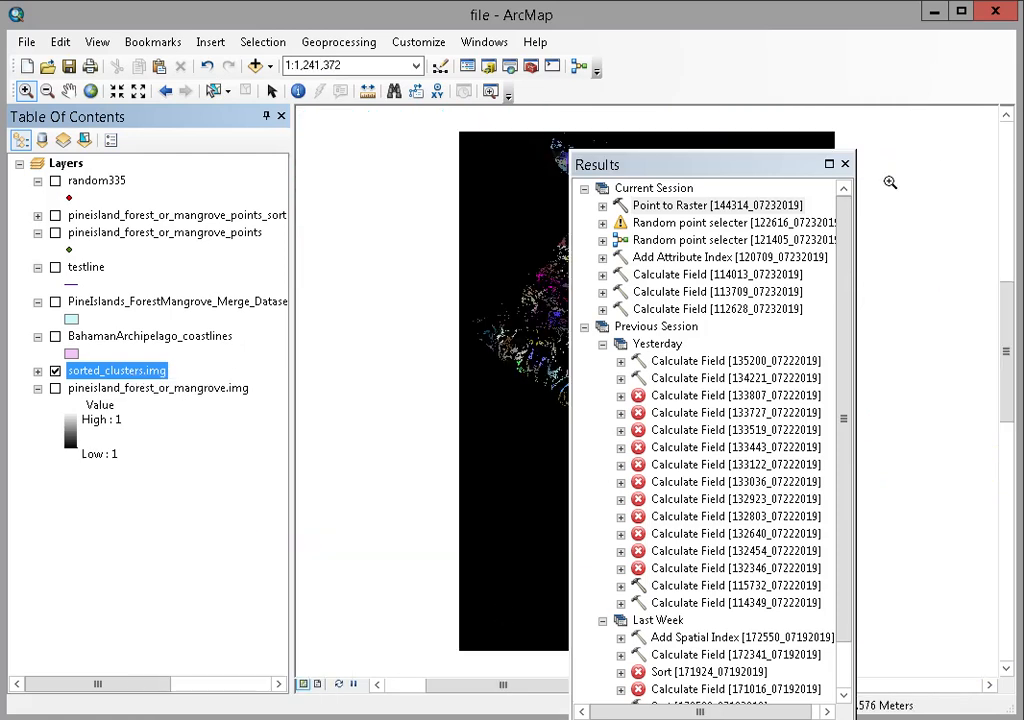
Close the Results window and examine the sorted_clusters.img cluster shapes up close at the island's northern end
left_click(845, 164)
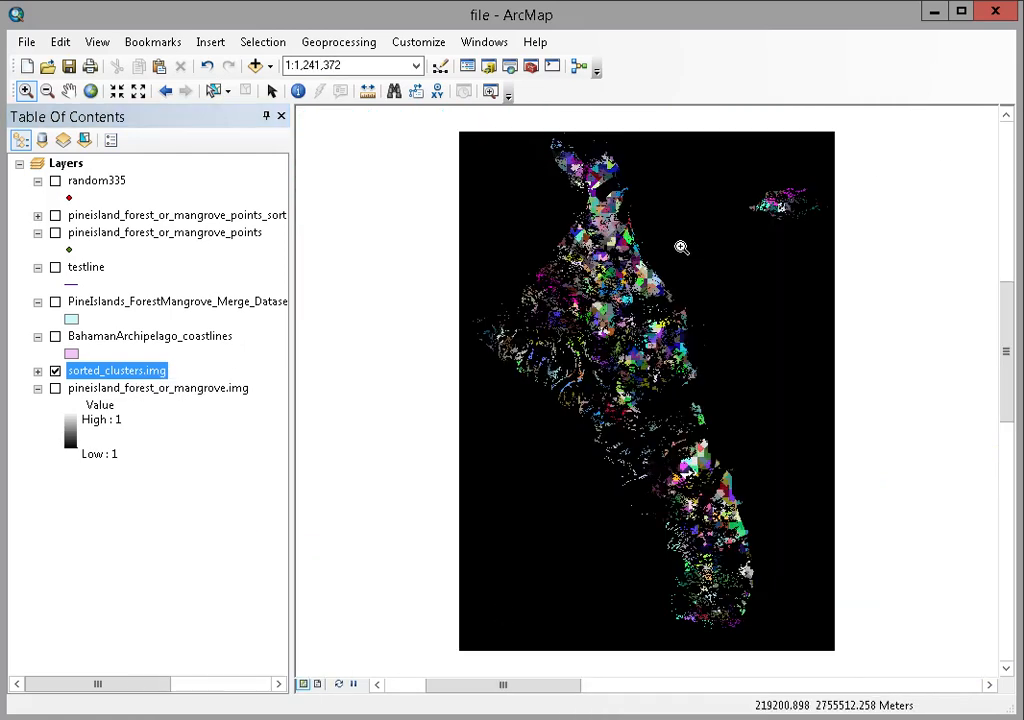
left_click_drag(536, 142, 620, 242)
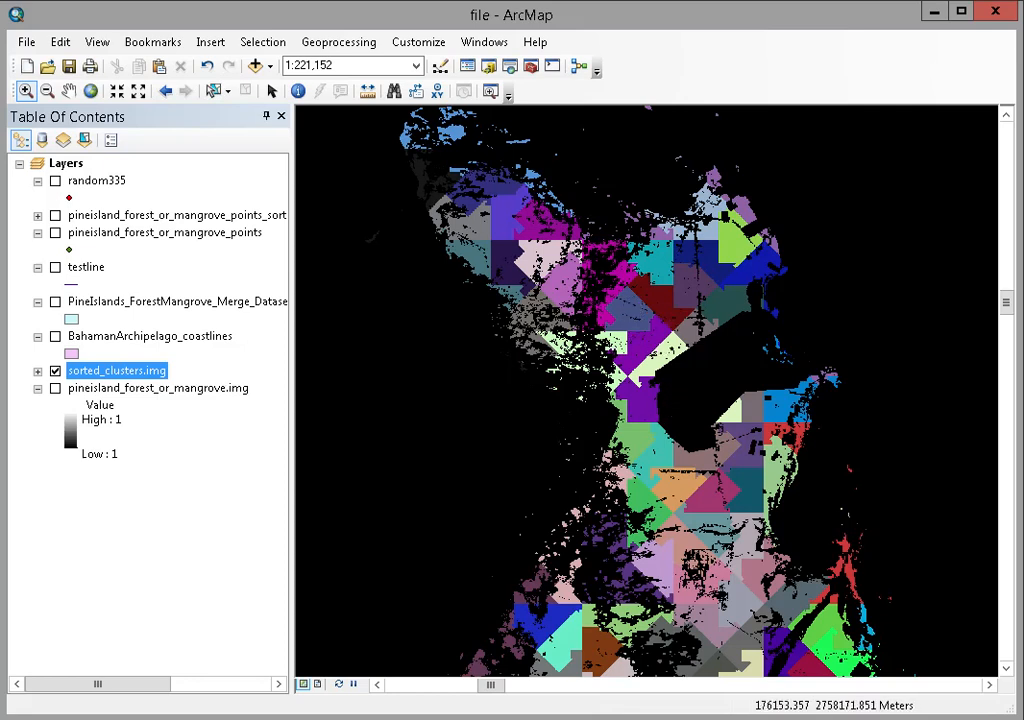
left_click_drag(505, 286, 649, 405)
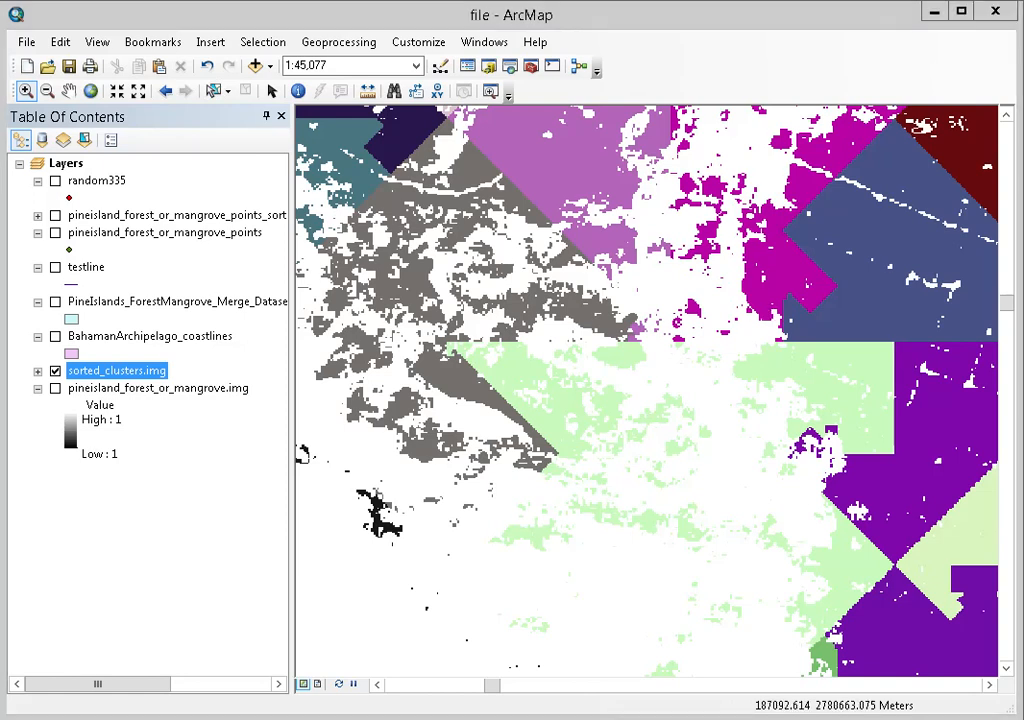
Open the Random point selecter partitioning tool and choose pineisland_forest_or_mangrove_points_sorted as the input points
left_click(532, 67)
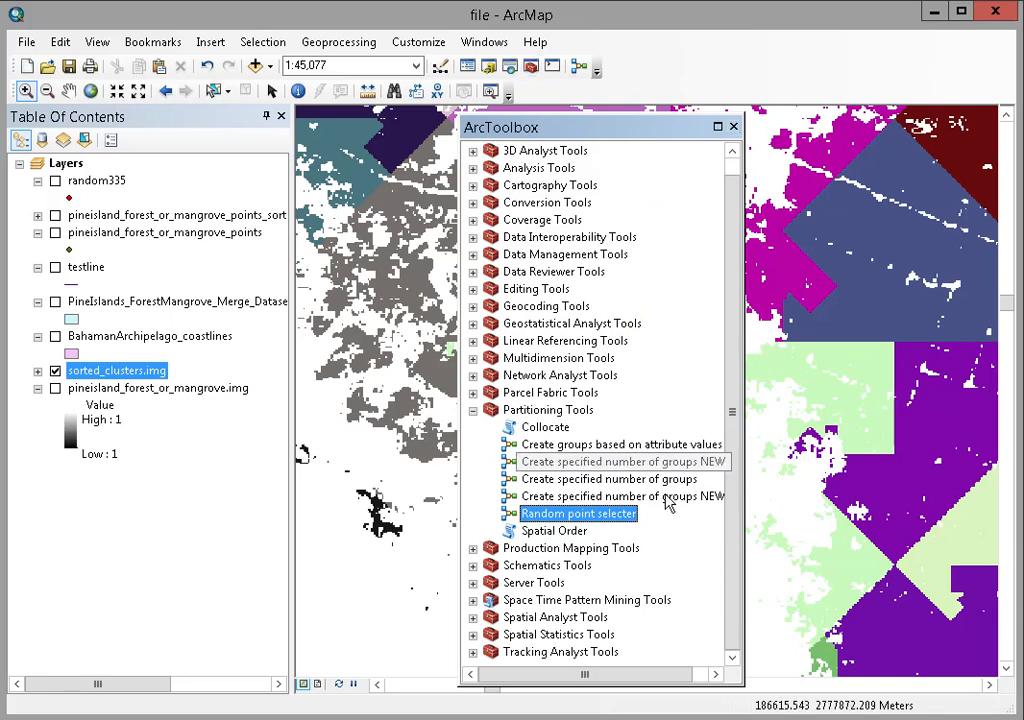
double_click(585, 515)
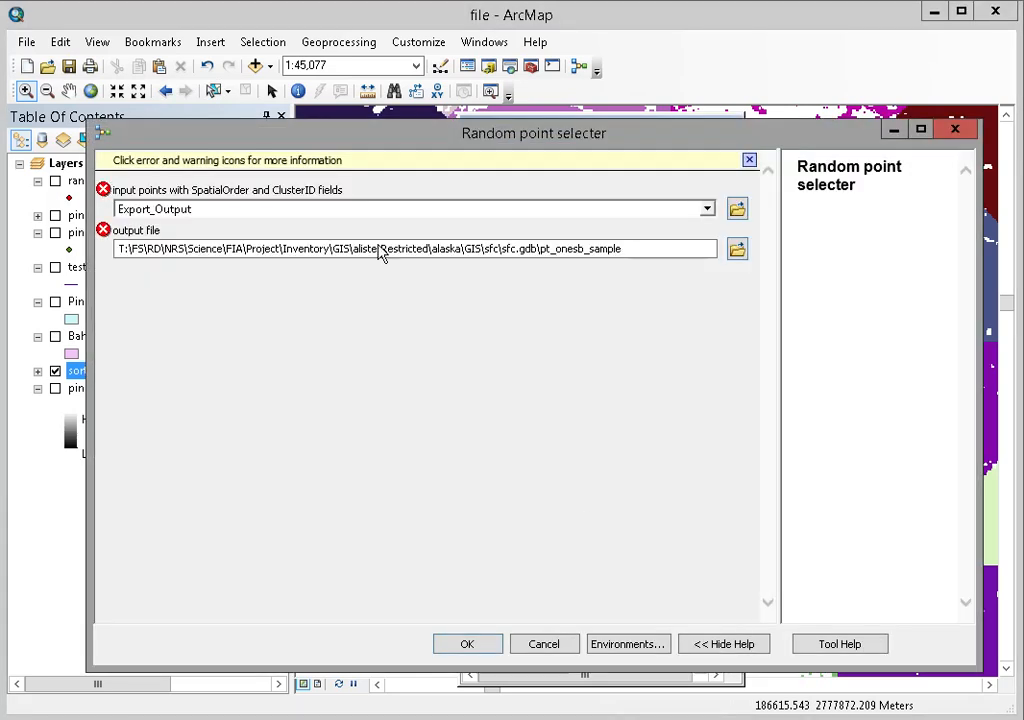
left_click(707, 209)
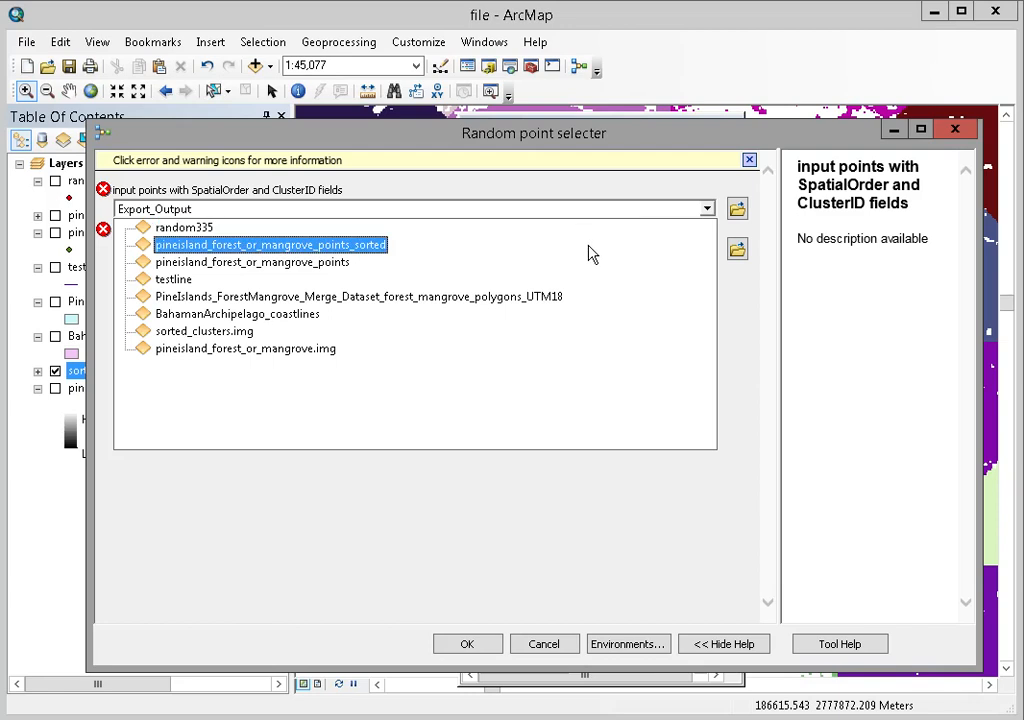
left_click(373, 245)
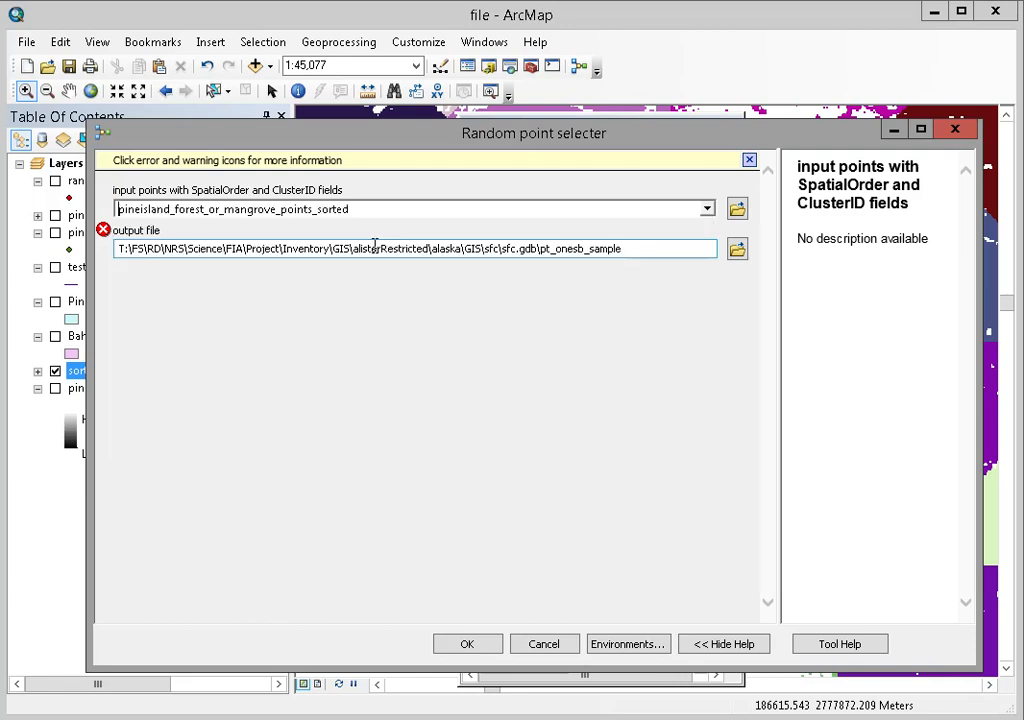
Pick random335.shp in Bahamas\SFC as the output file, then cancel the tool without running it and close ArcToolbox
left_click(738, 251)
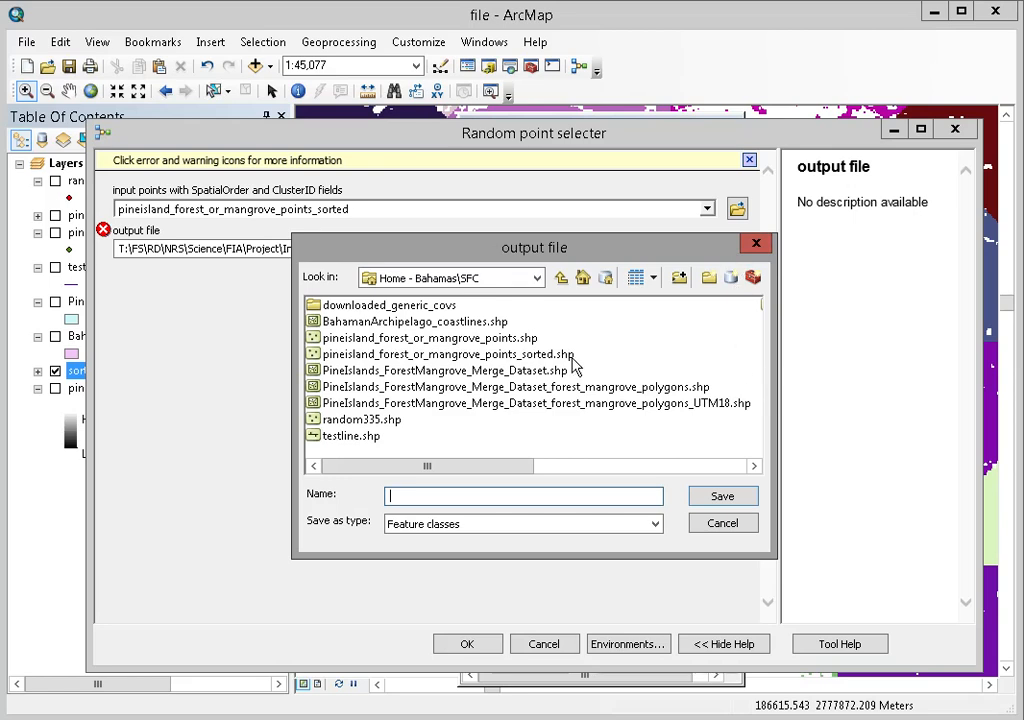
left_click(386, 421)
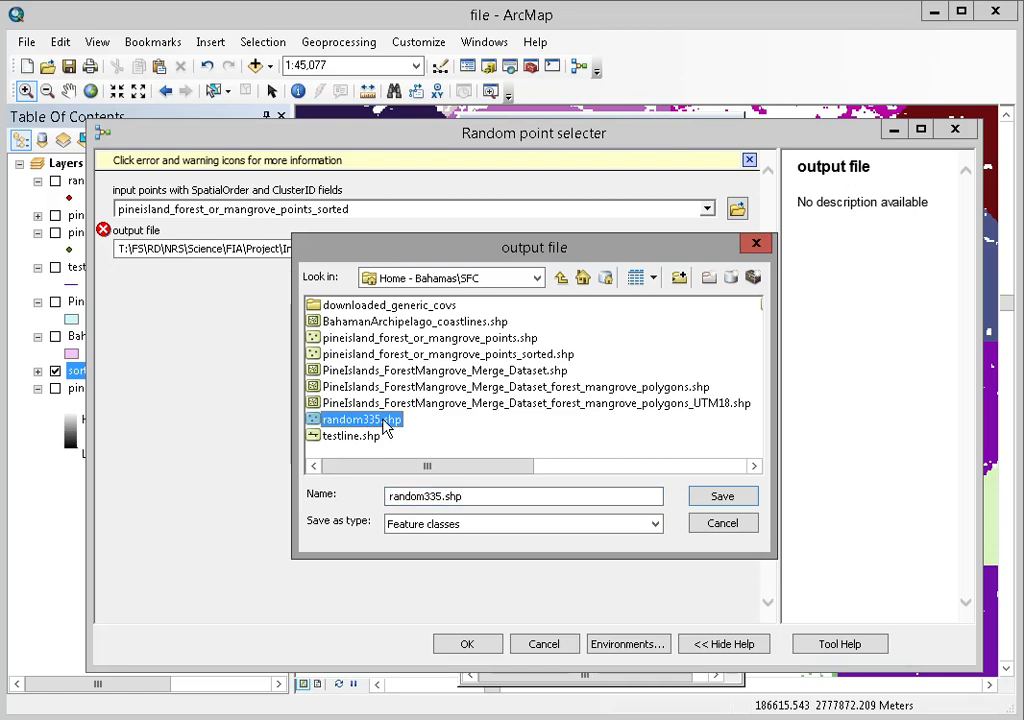
left_click_drag(417, 250, 389, 307)
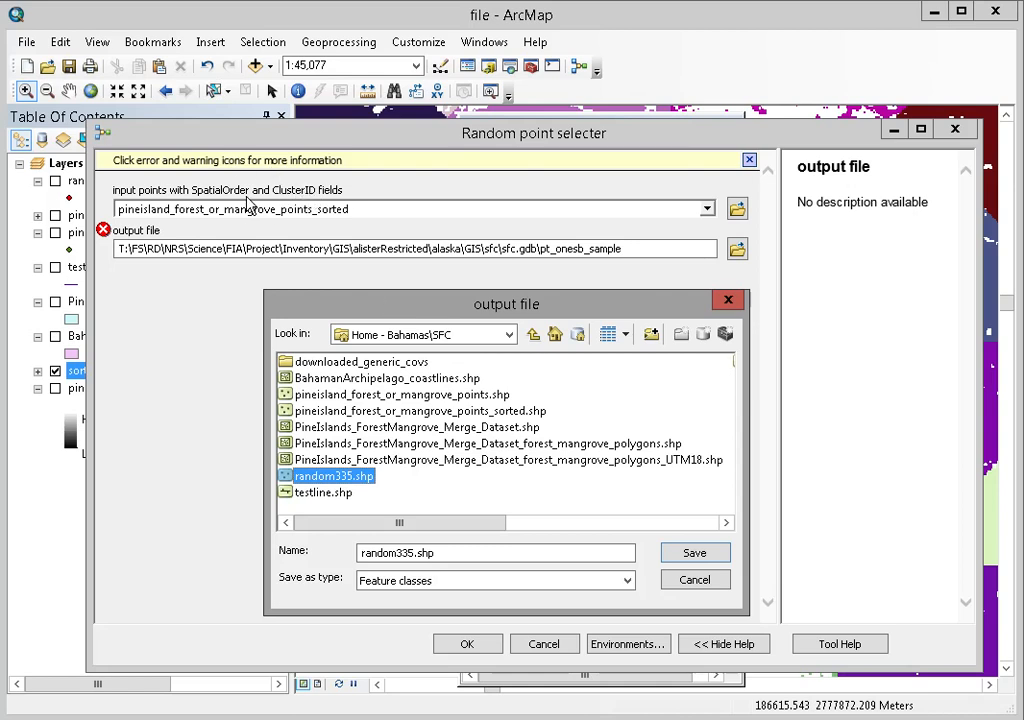
left_click(695, 581)
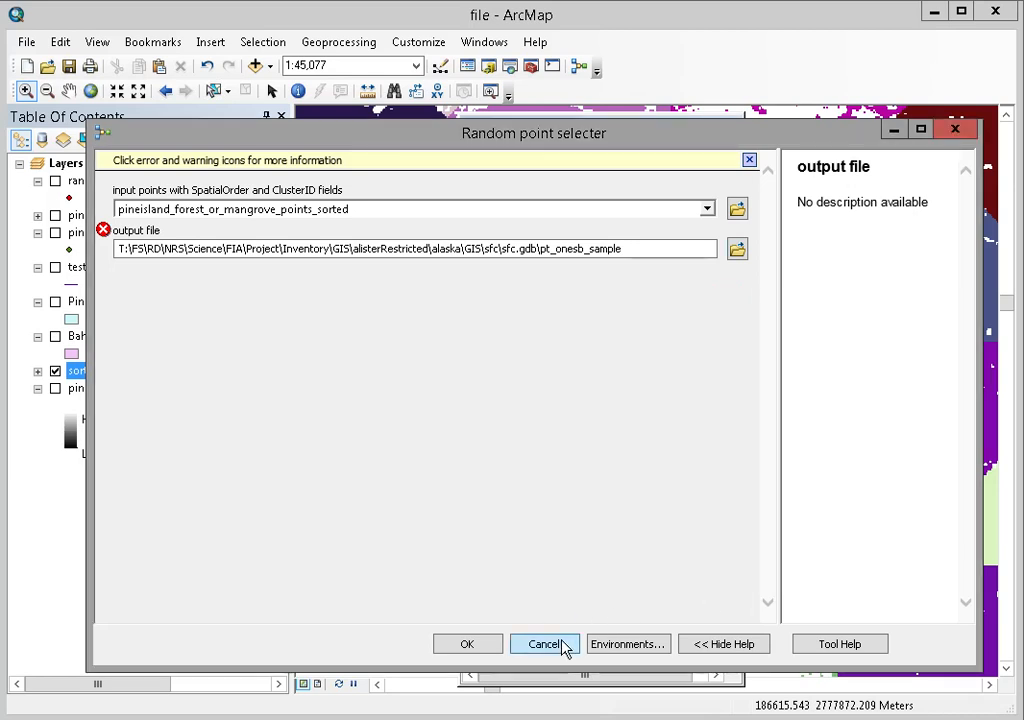
left_click(560, 646)
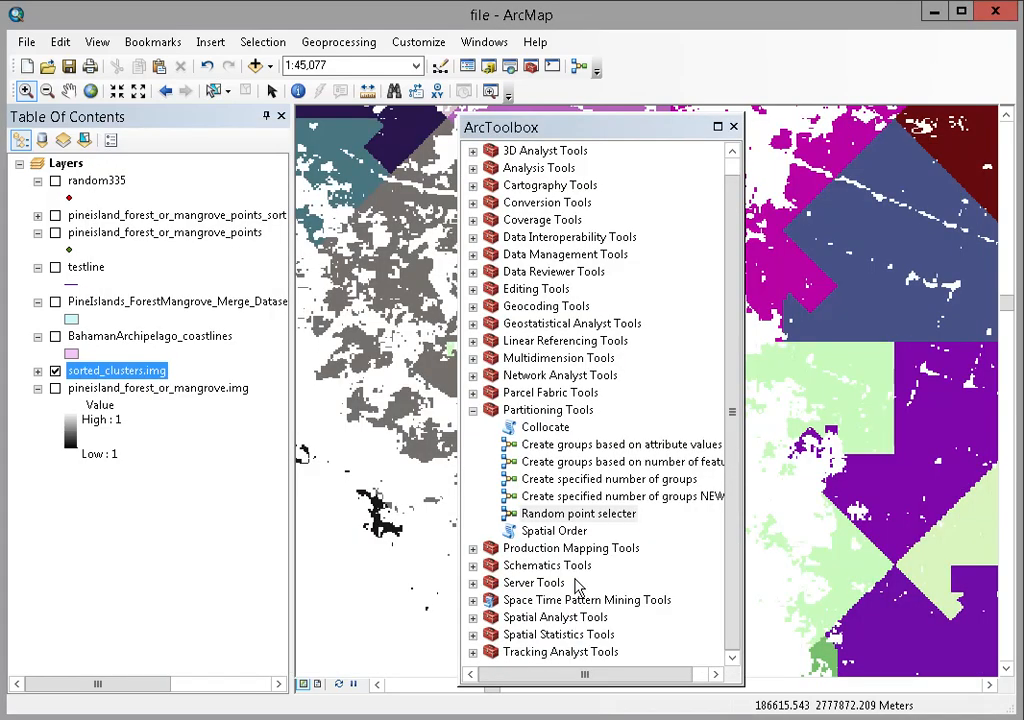
left_click(733, 127)
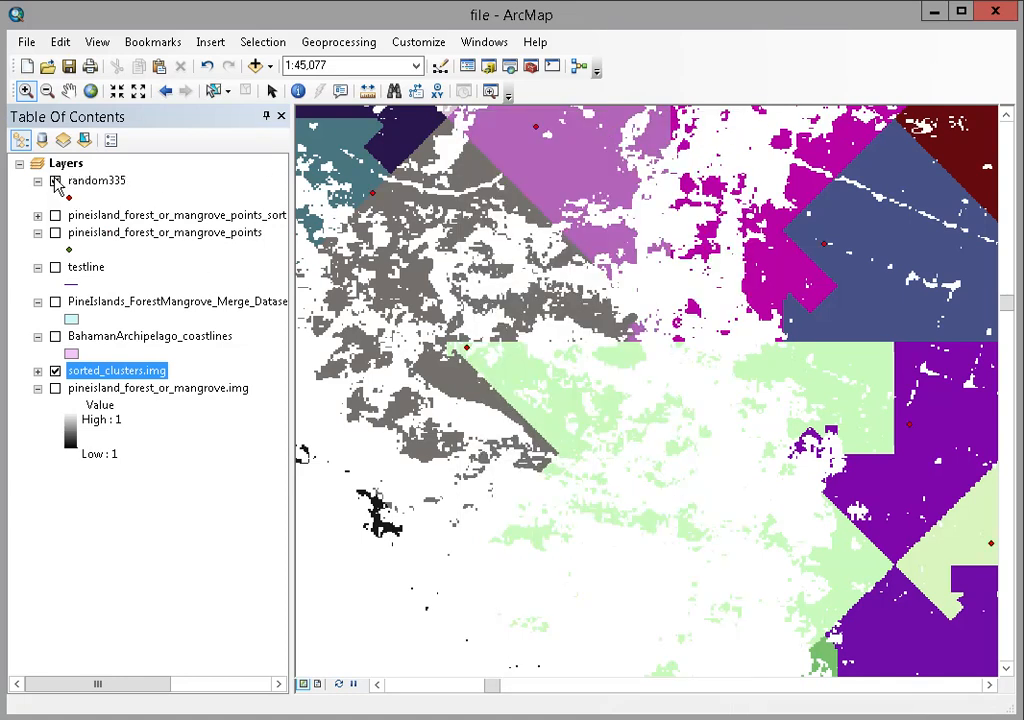
Turn on the random335 layer over sorted_clusters.img and zoom to the layer's full extent
left_click(95, 183)
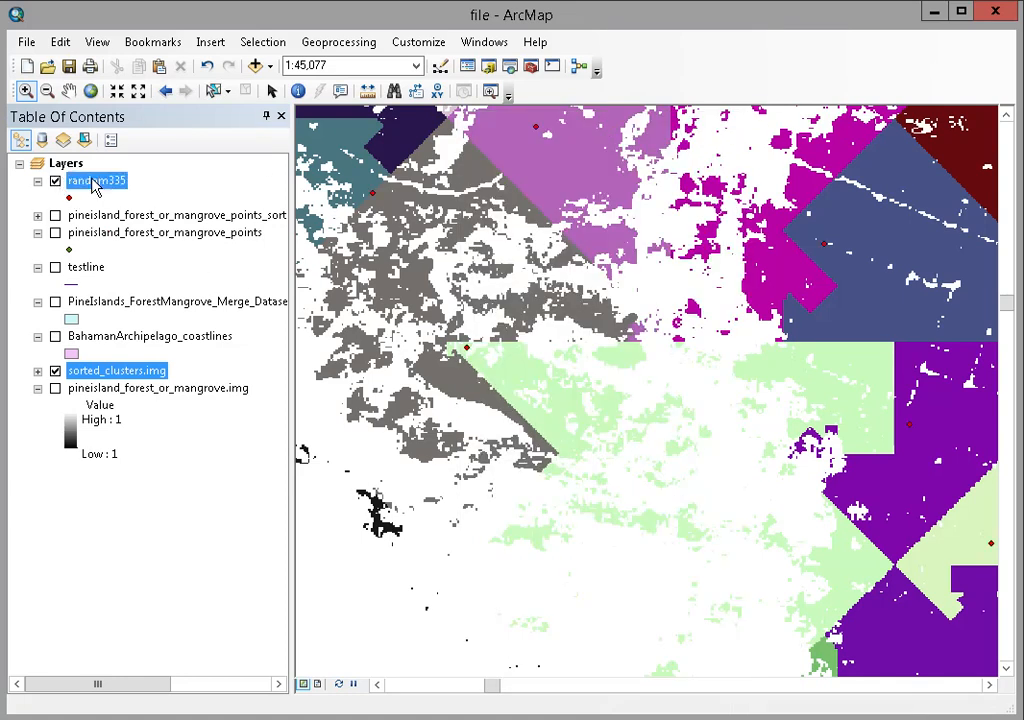
right_click(97, 184)
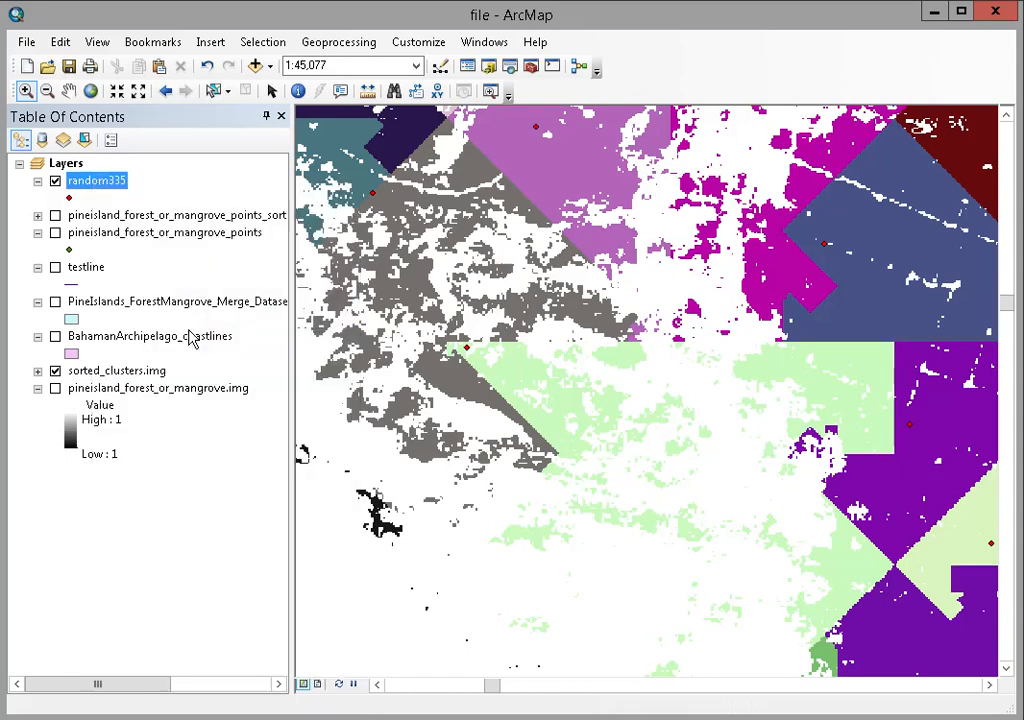
left_click(190, 326)
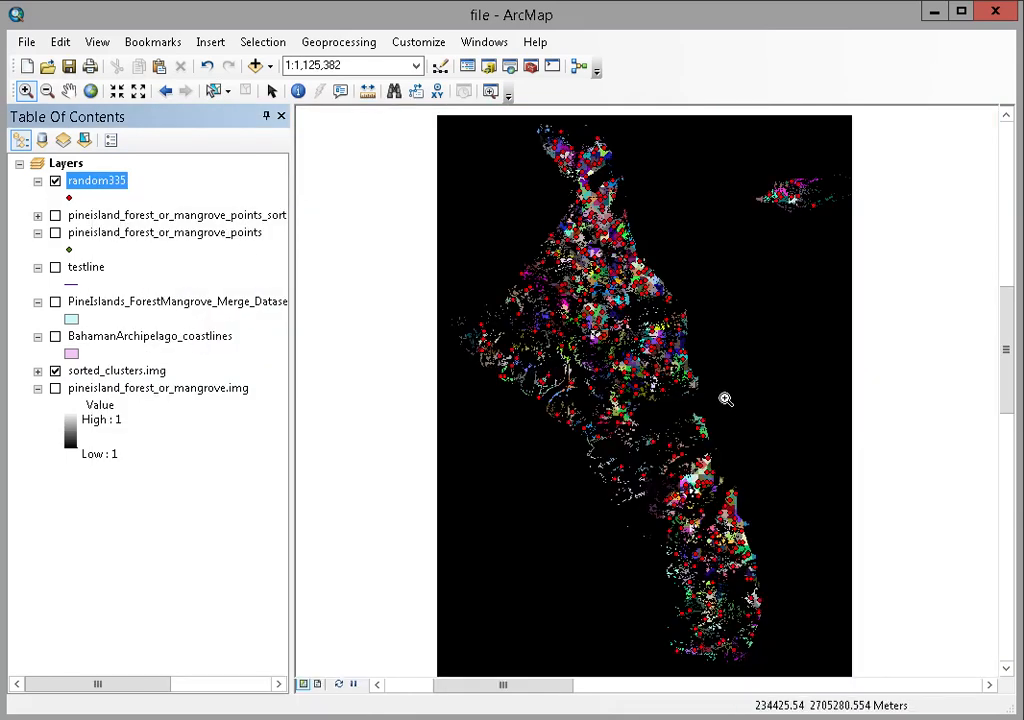
Examine how the random335 points fall within the individual clusters in the southern part of the island
left_click_drag(722, 519, 776, 575)
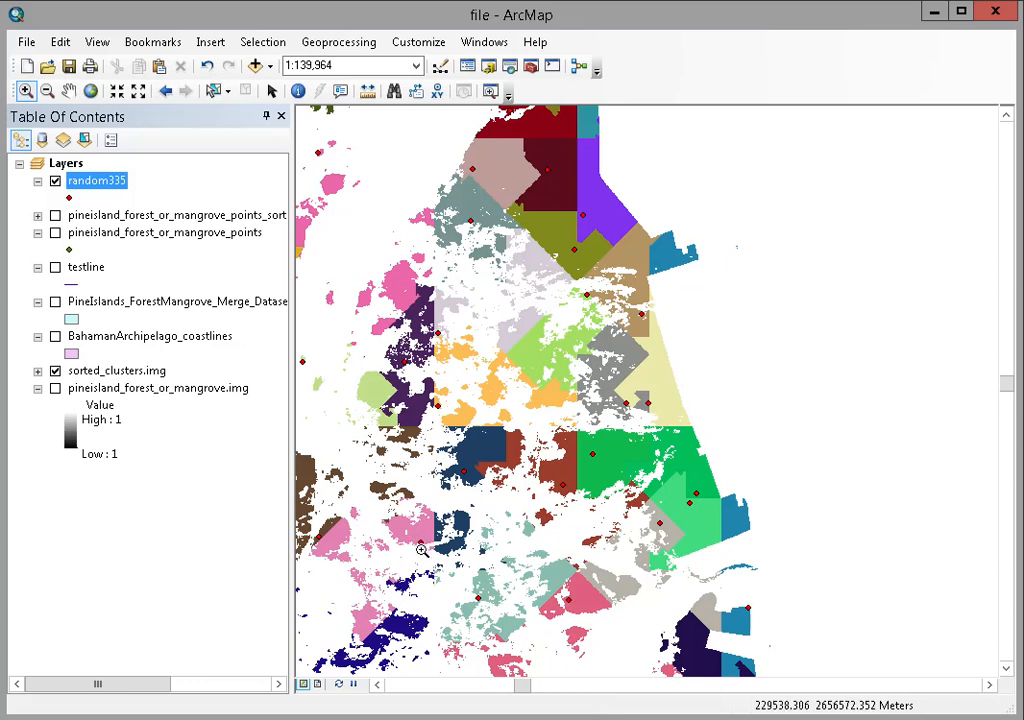
left_click(69, 91)
left_click_drag(490, 356, 563, 101)
left_click_drag(517, 556, 715, 478)
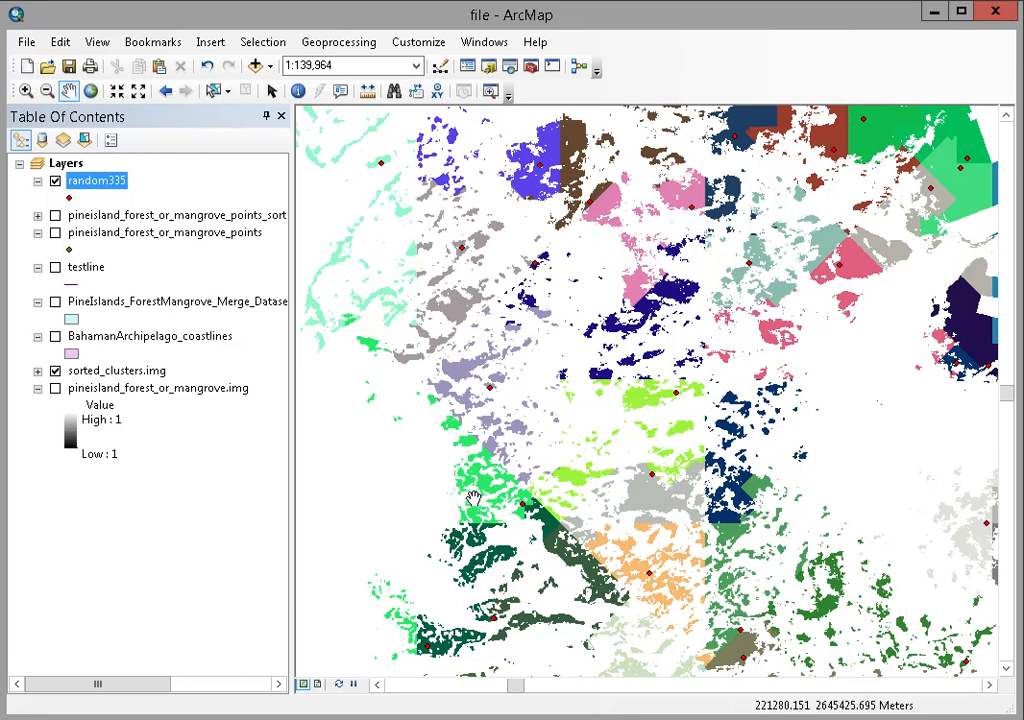
left_click_drag(476, 428, 485, 453)
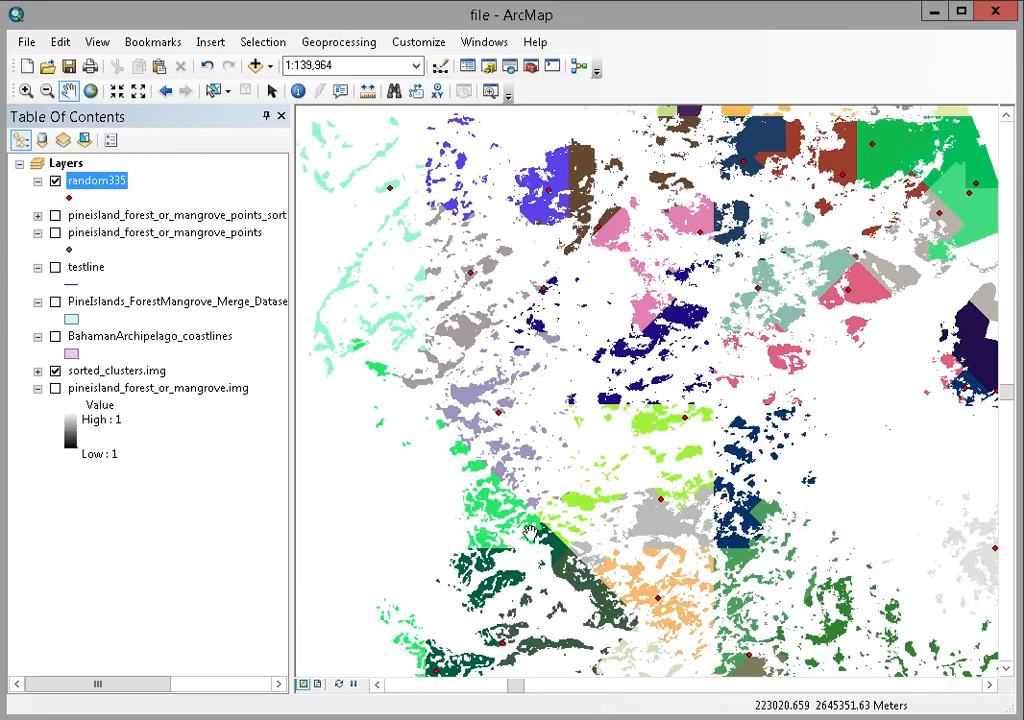